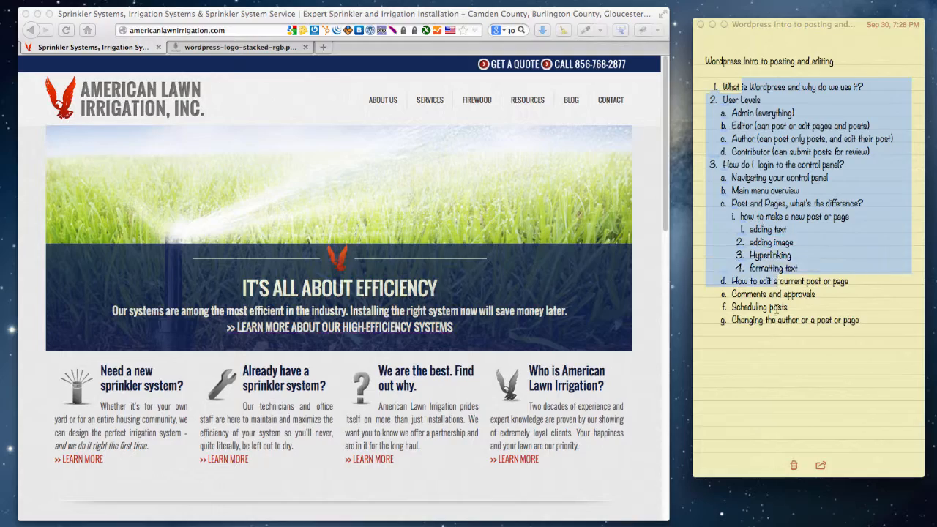
Step: Highlight the "What is Wordpress and why do we use it?" line in the outline note
left_click(777, 320)
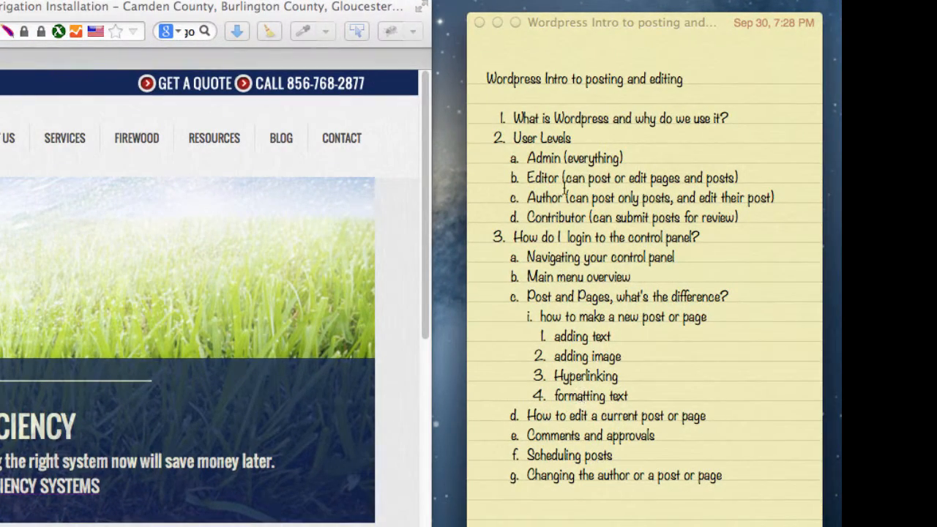
triple_click(612, 119)
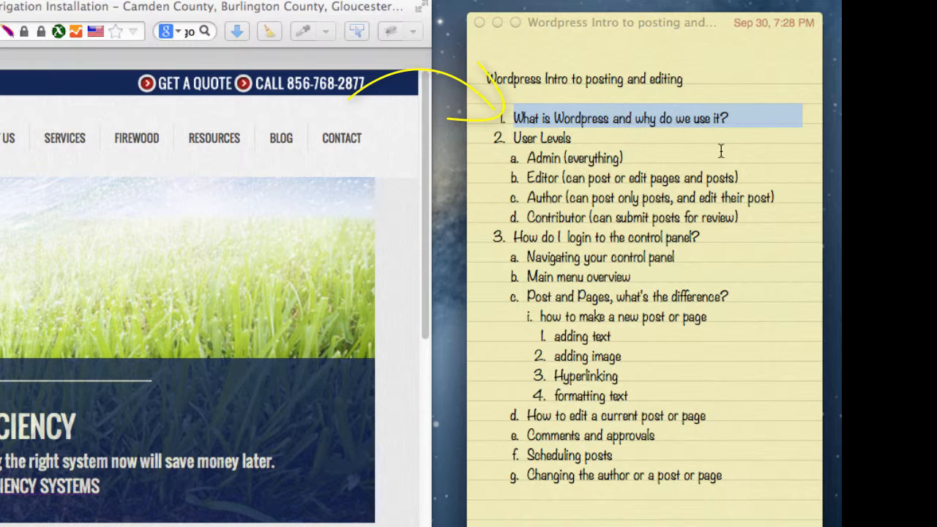
key("super+Tab")
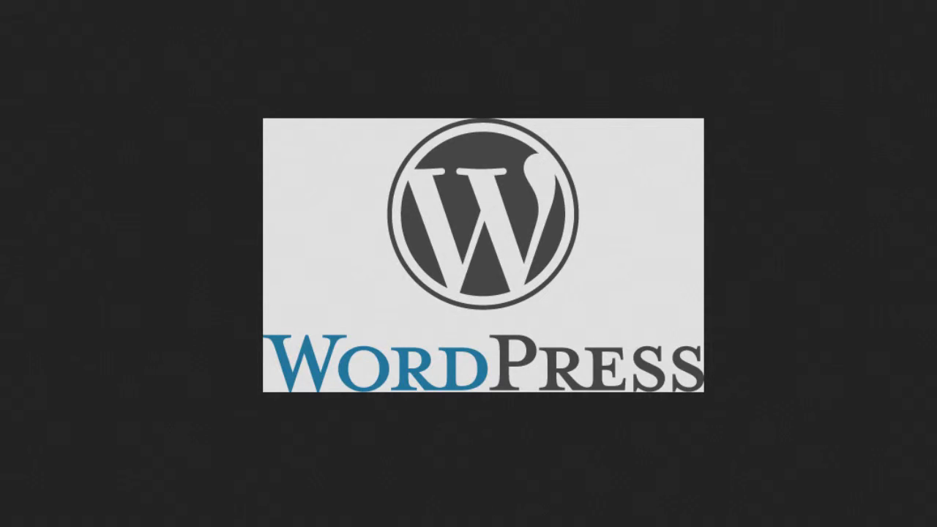
key("super+Tab")
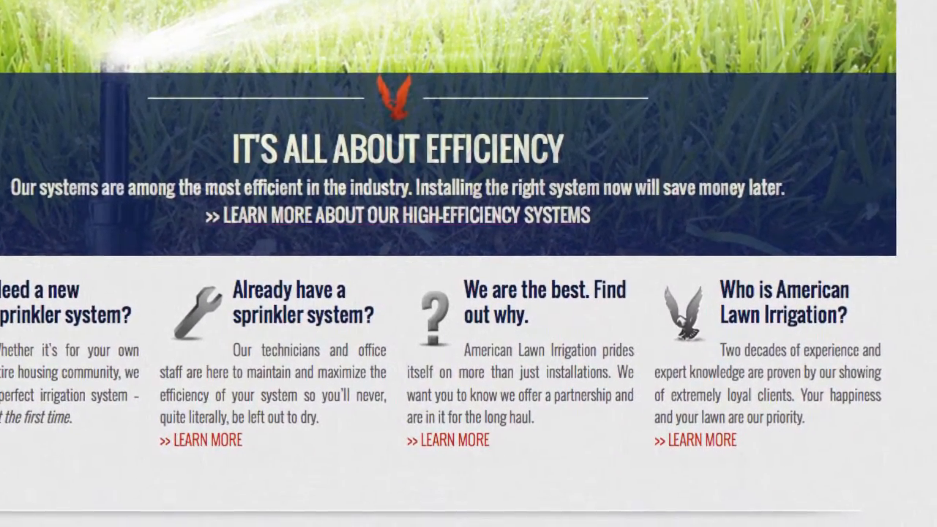
Step: Look over the American Lawn Irrigation home page down to its Recent Blog Posts section and return to its start
scroll(893, 74, "down", 5)
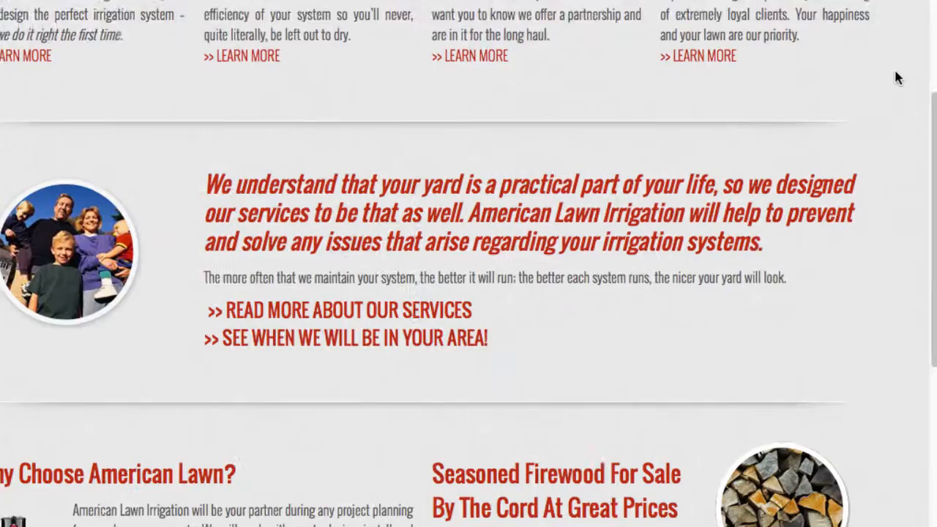
scroll(881, 220, "down", 5)
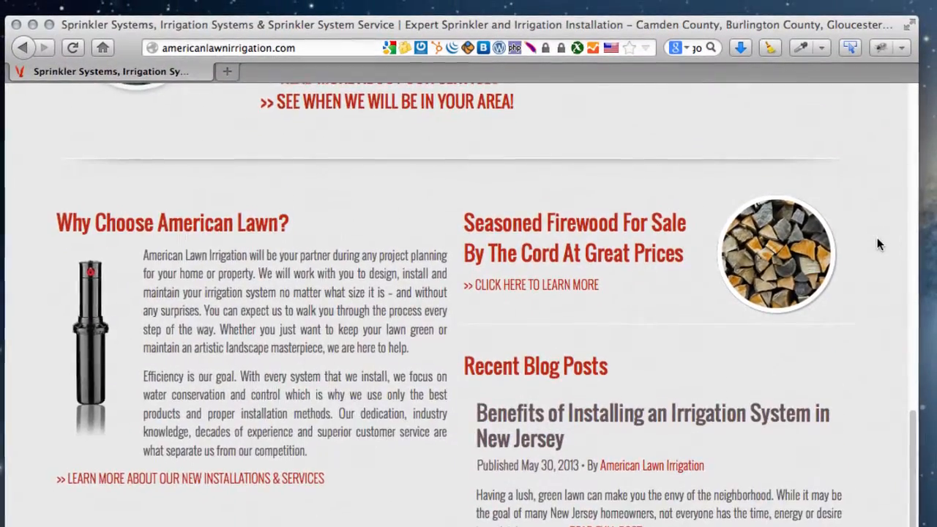
scroll(879, 245, "up", 10)
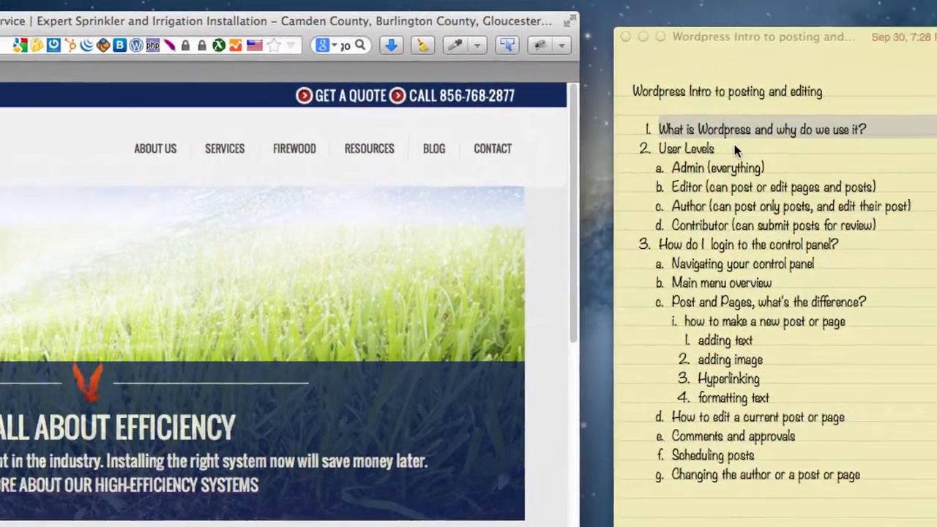
Step: Highlight the "User Levels" heading in the outline note and clear the selection
left_click(734, 148)
triple_click(735, 147)
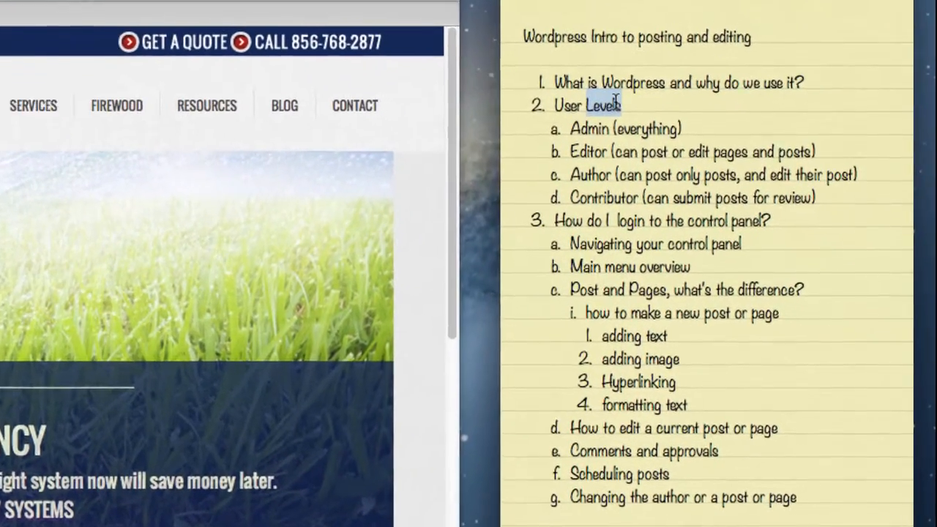
left_click(644, 99)
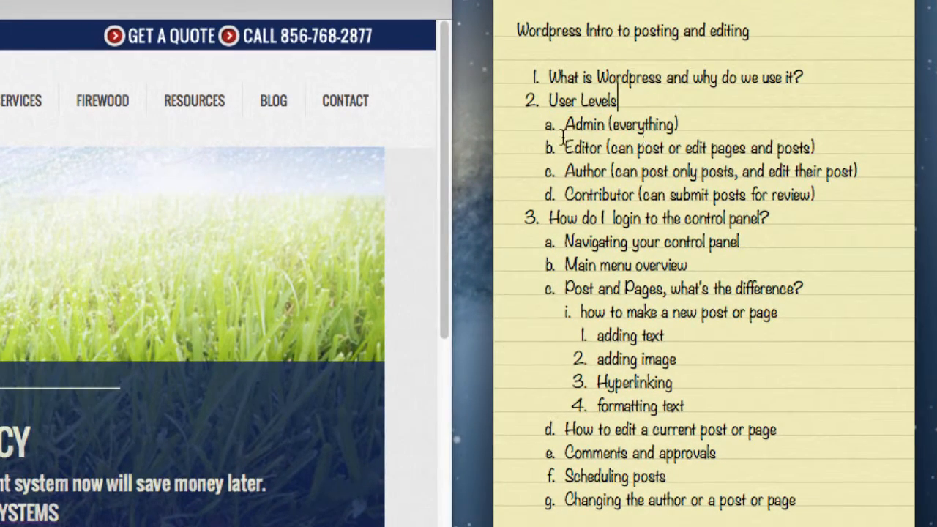
Step: Highlight the Admin, Editor, Author and Contributor lines in the note to review each user level's permissions
left_click_drag(561, 148, 828, 149)
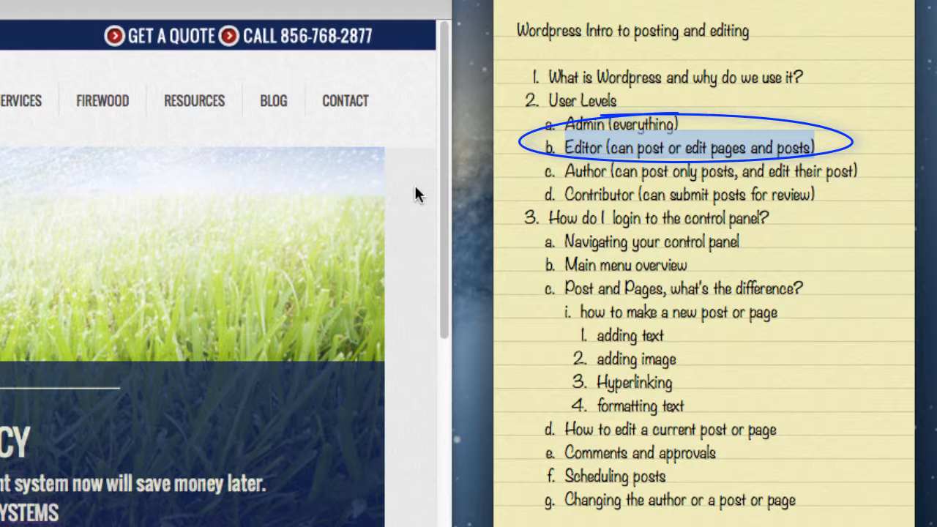
left_click(637, 148)
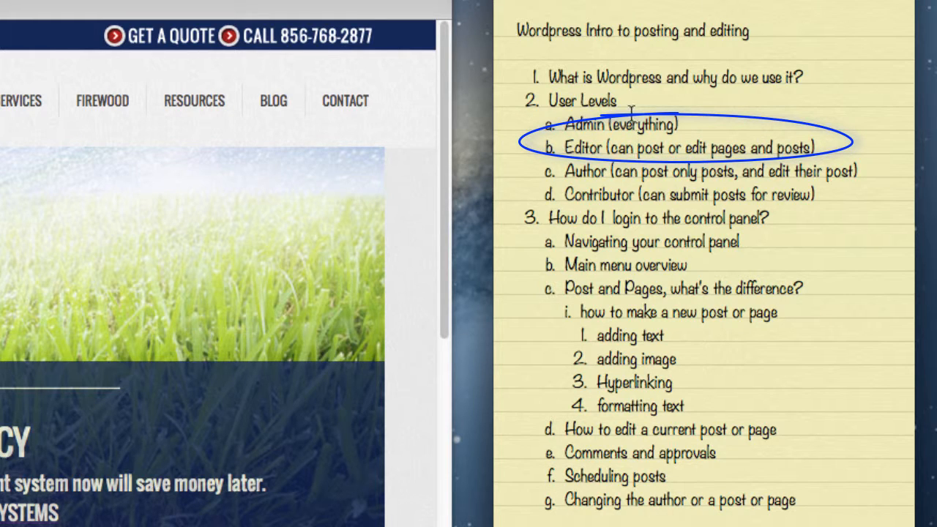
double_click(621, 126)
triple_click(621, 126)
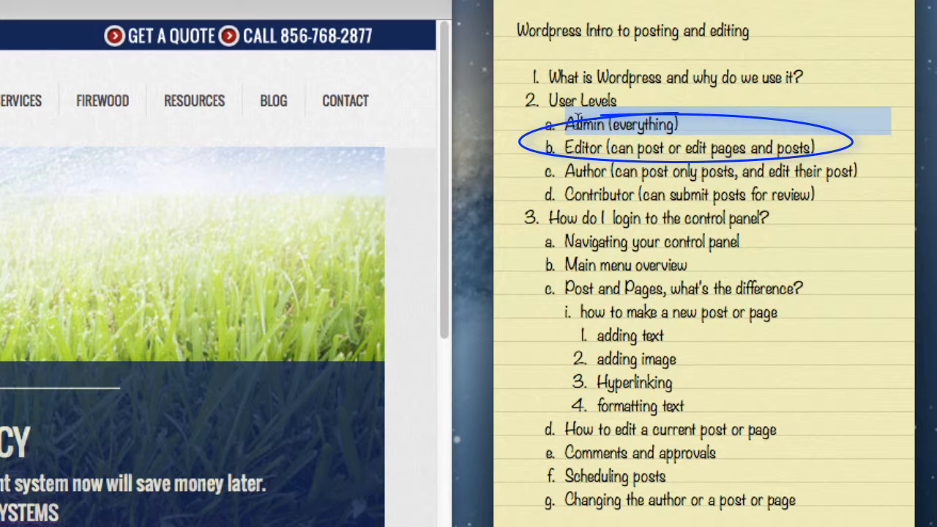
left_click(619, 143)
triple_click(607, 147)
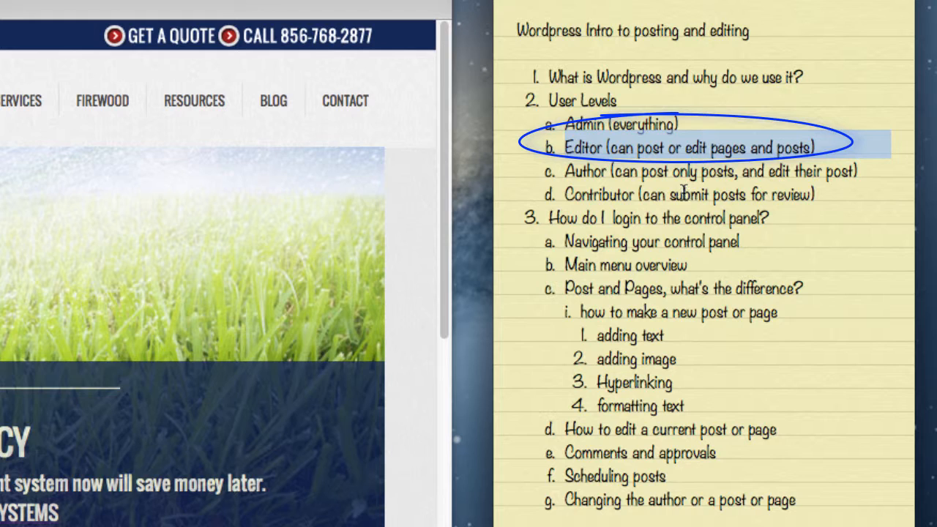
left_click(658, 145)
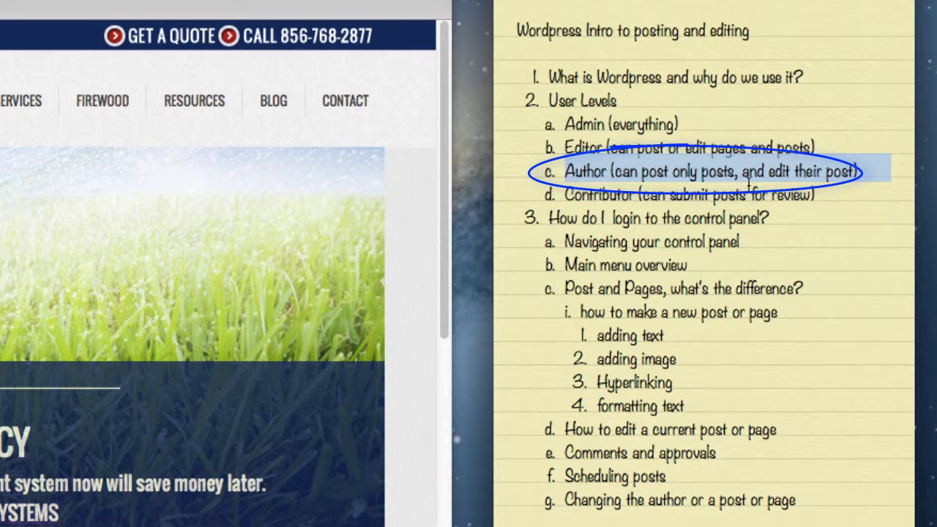
double_click(809, 173)
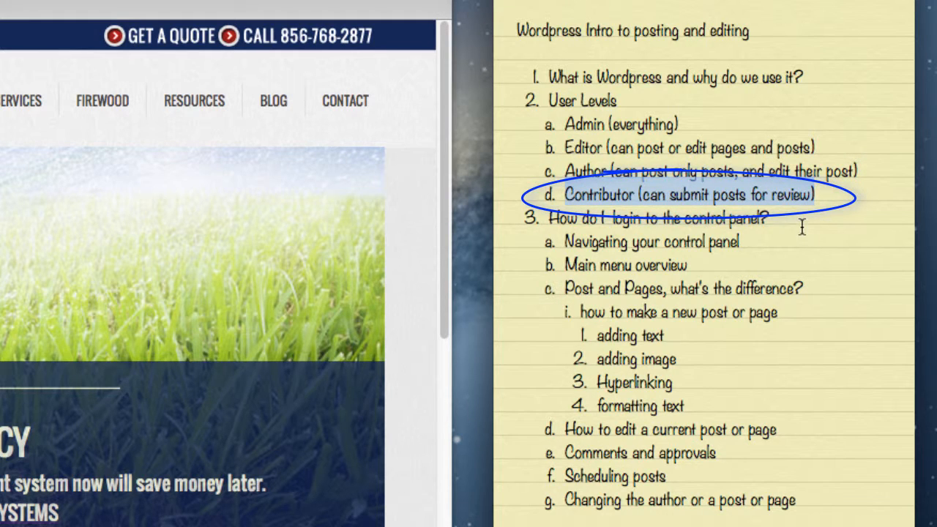
Step: Switch to the browser and open the WordPress login page at americanlawnirrigation.com/wp-admin/
left_click(276, 141)
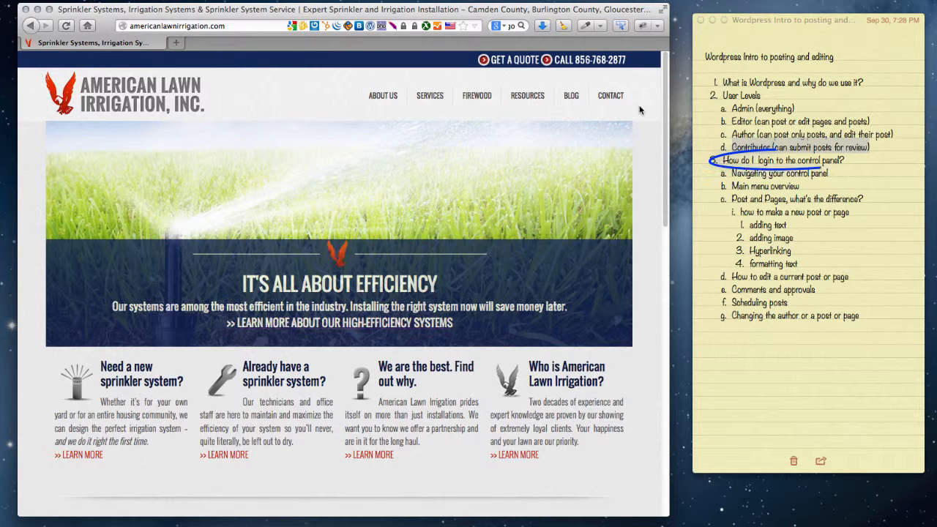
left_click(248, 26)
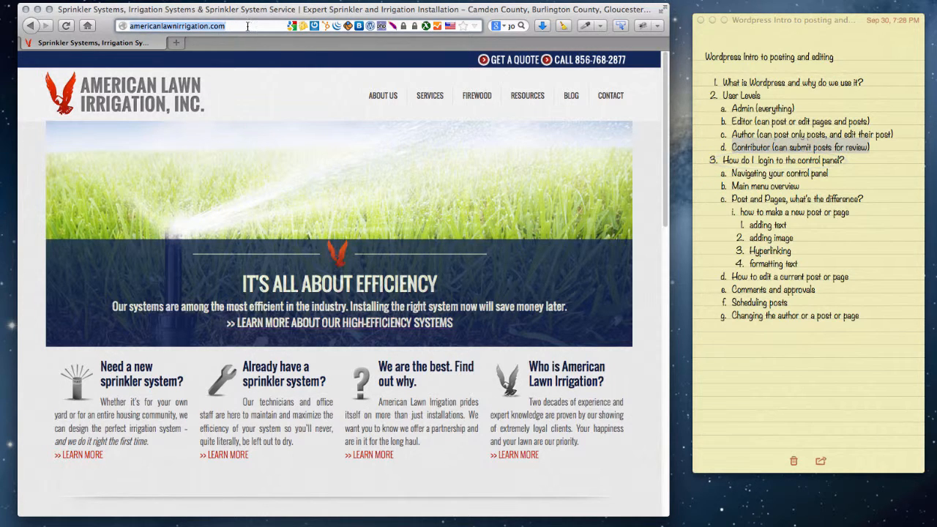
left_click(250, 26)
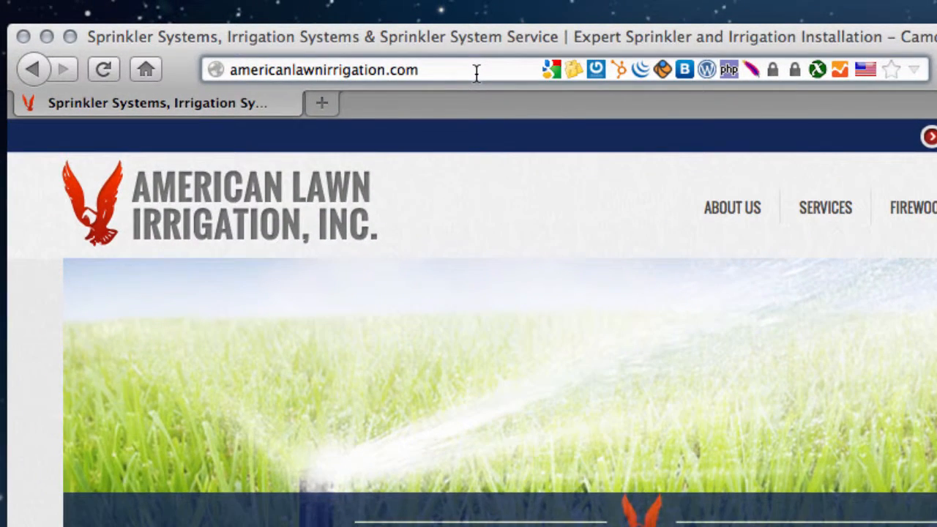
type("/")
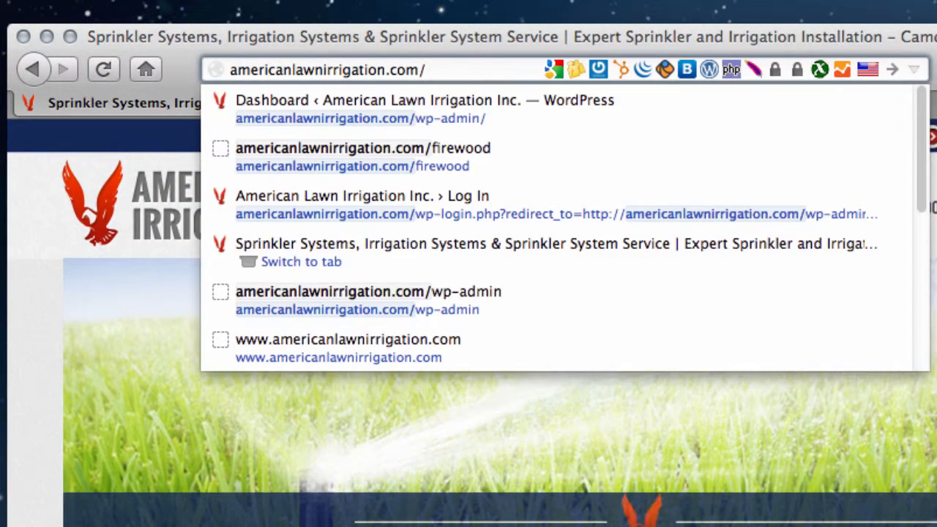
type("wp")
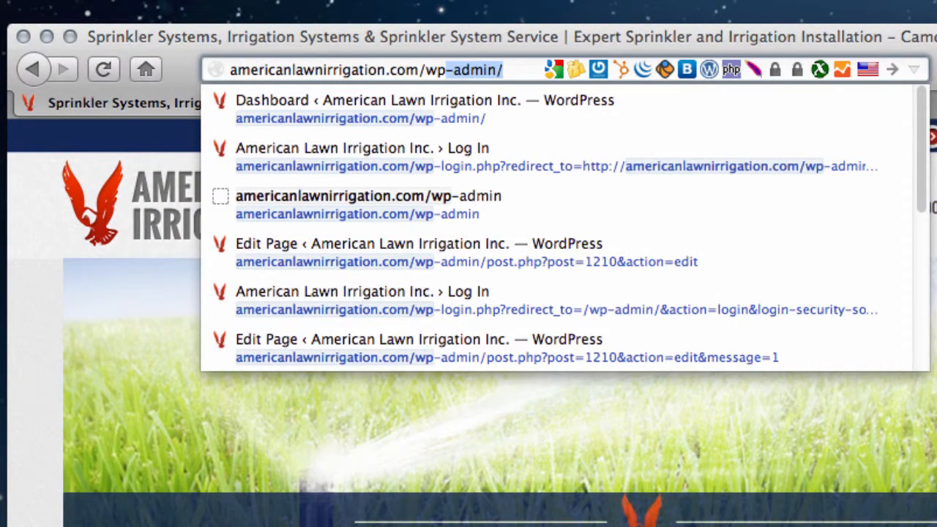
key("Return")
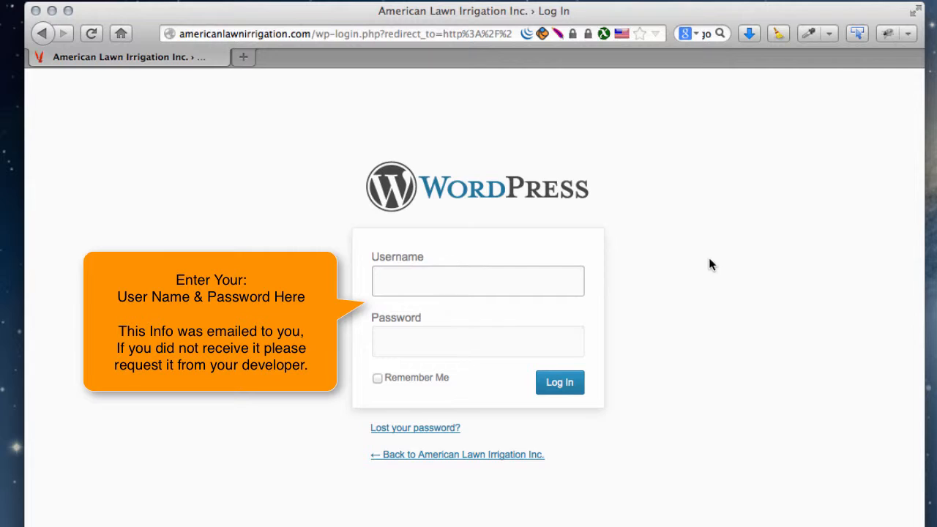
Step: Log in to WordPress with the third saved username and its stored password
key("Down")
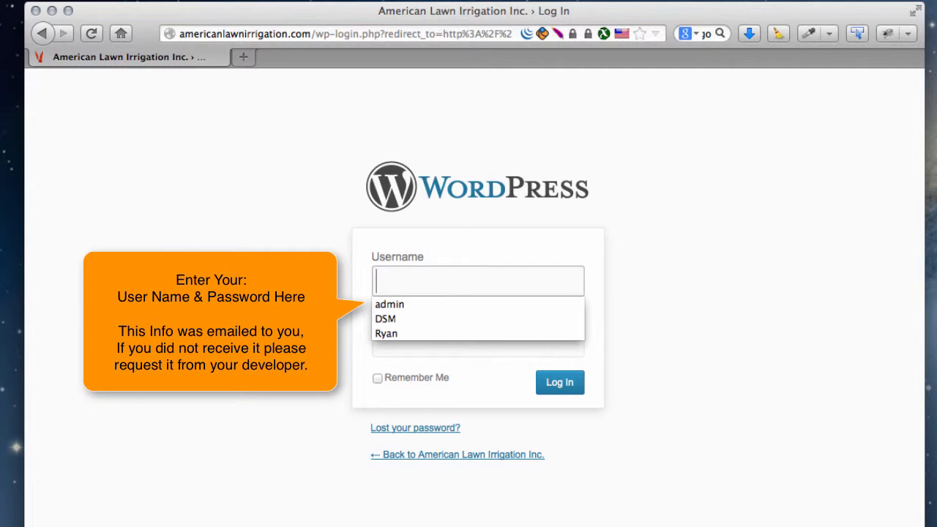
key("Down")
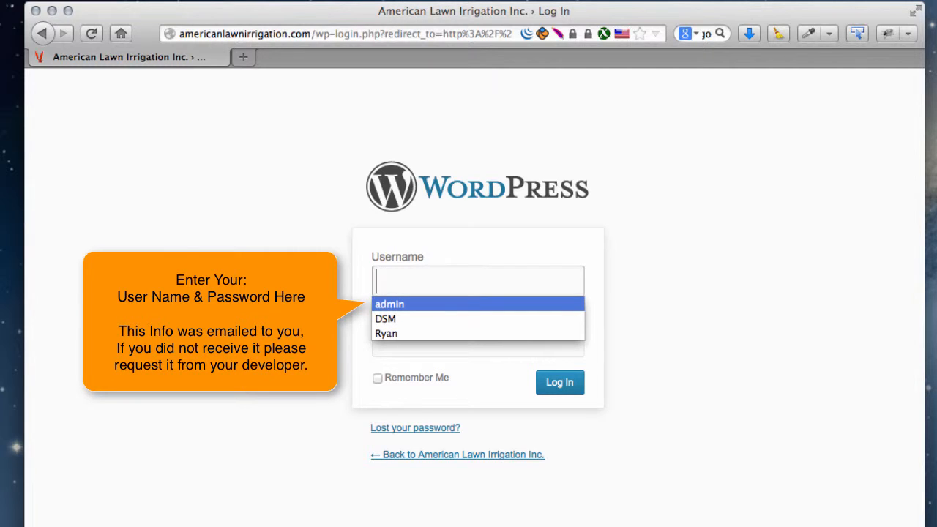
key("Down")
key("Down")
key("Return")
key("Return")
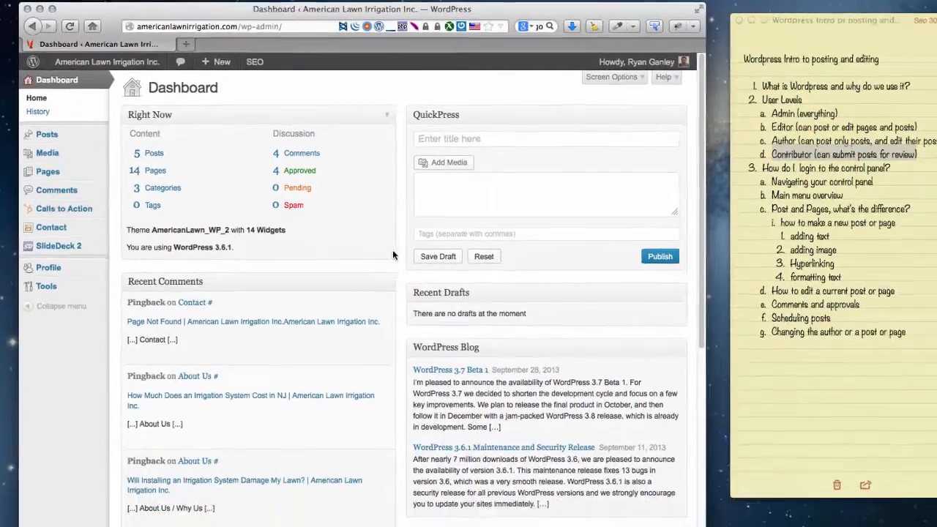
Step: Examine the dashboard's widgets, from Right Now and QuickPress to Other WordPress News and Broken Link Checker
scroll(511, 315, "down", 2)
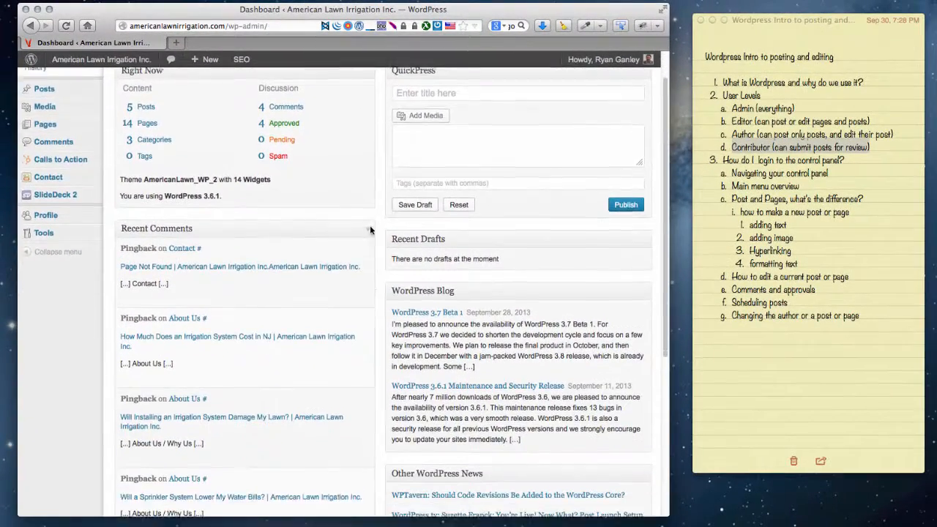
scroll(370, 231, "down", 5)
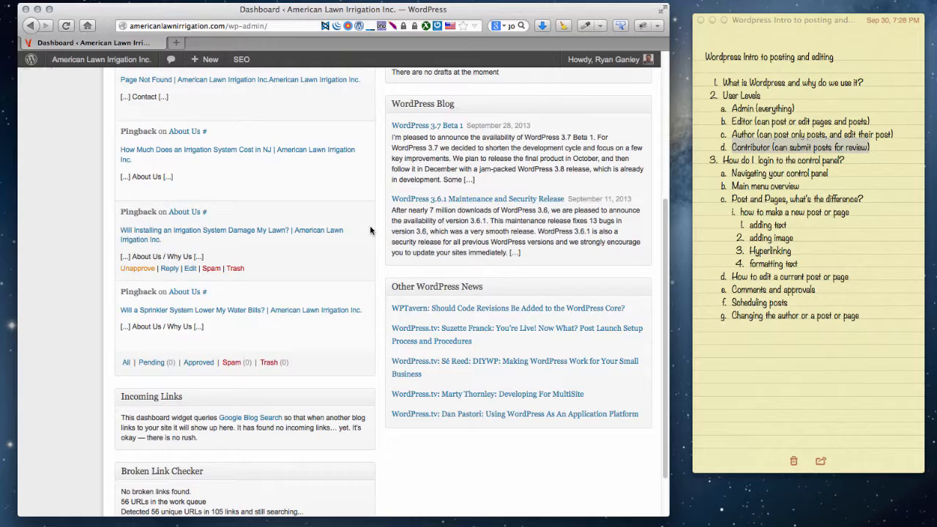
scroll(370, 230, "up", 10)
scroll(370, 231, "down", 11)
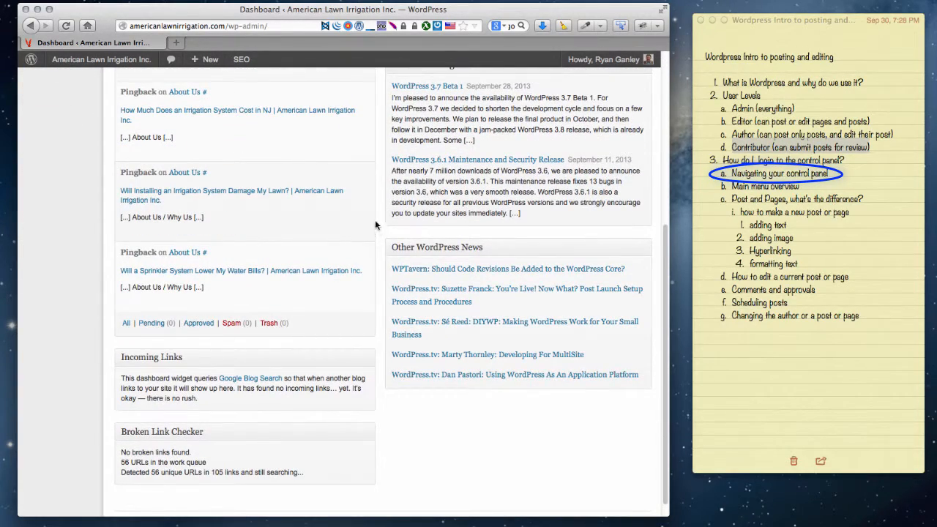
scroll(374, 220, "up", 8)
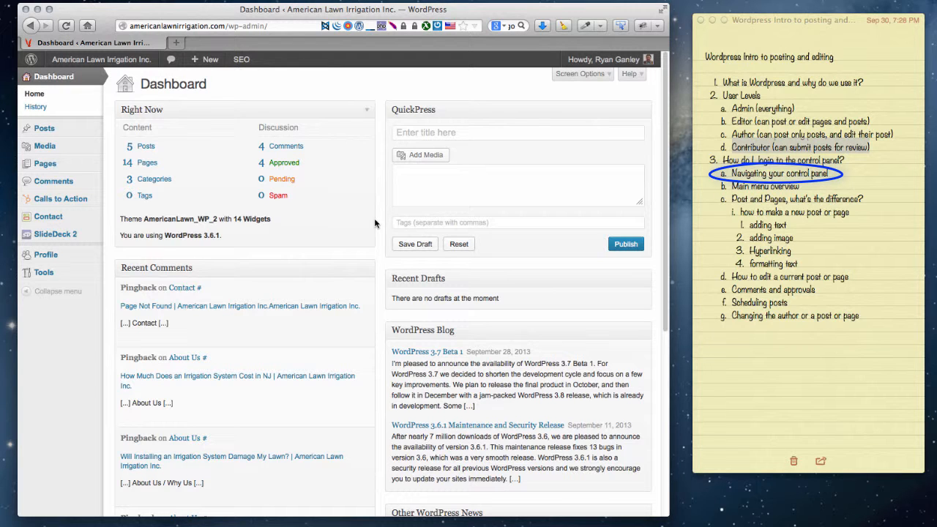
Step: Examine the dashboard's main navigation entries, including the submenus of Posts, Media and Pages
mouse_move(64, 276)
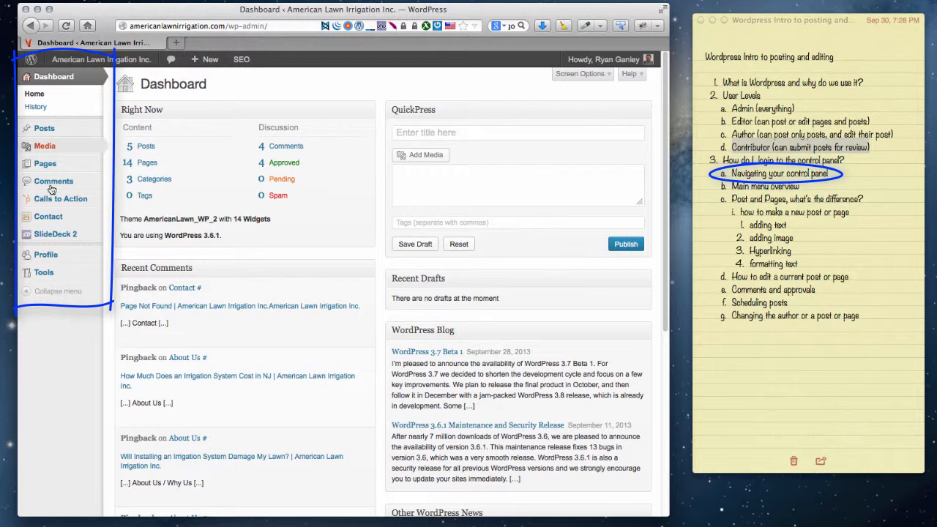
mouse_move(52, 148)
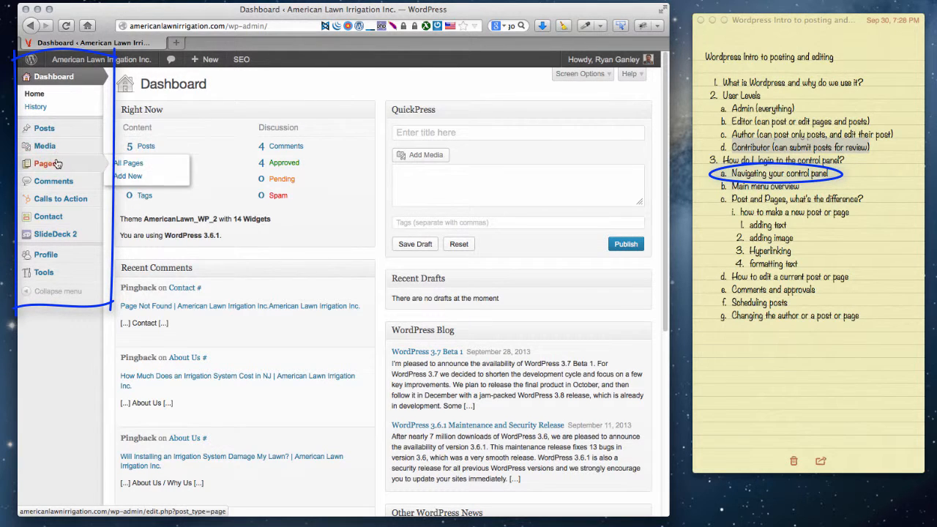
mouse_move(63, 200)
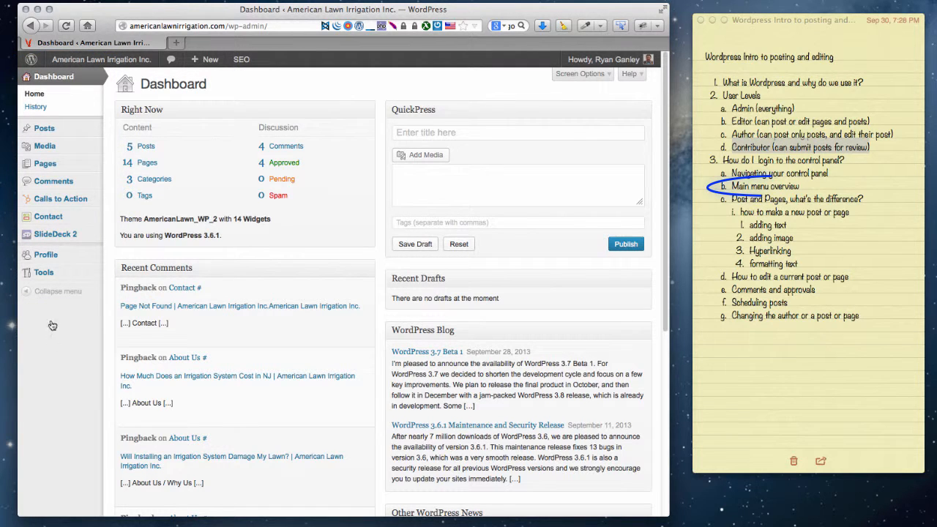
mouse_move(63, 133)
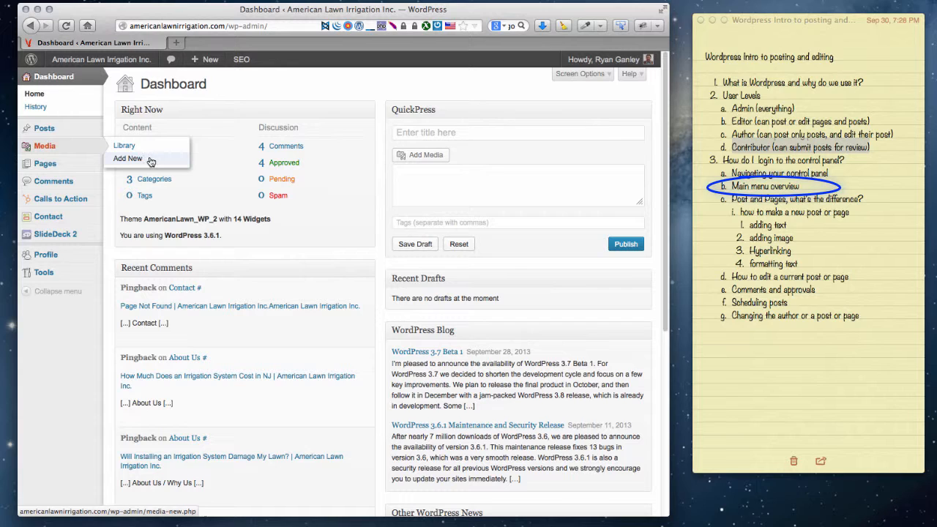
mouse_move(63, 166)
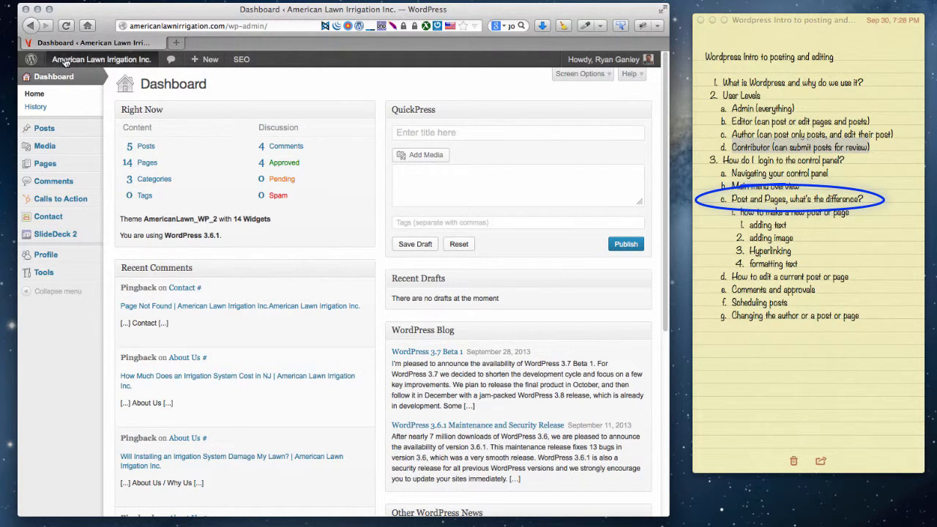
Step: Visit the public American Lawn Irrigation site and examine its Firewood page as an example of a WordPress page
left_click(101, 59)
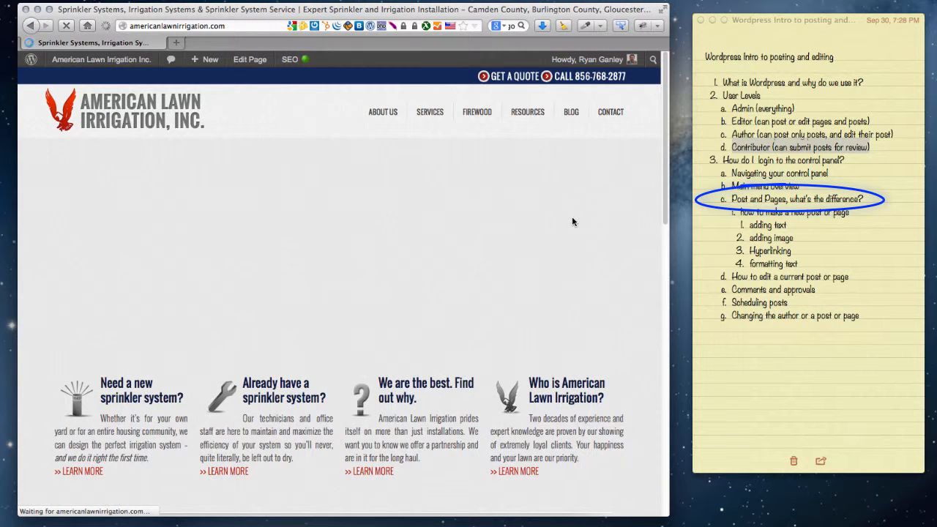
mouse_move(432, 117)
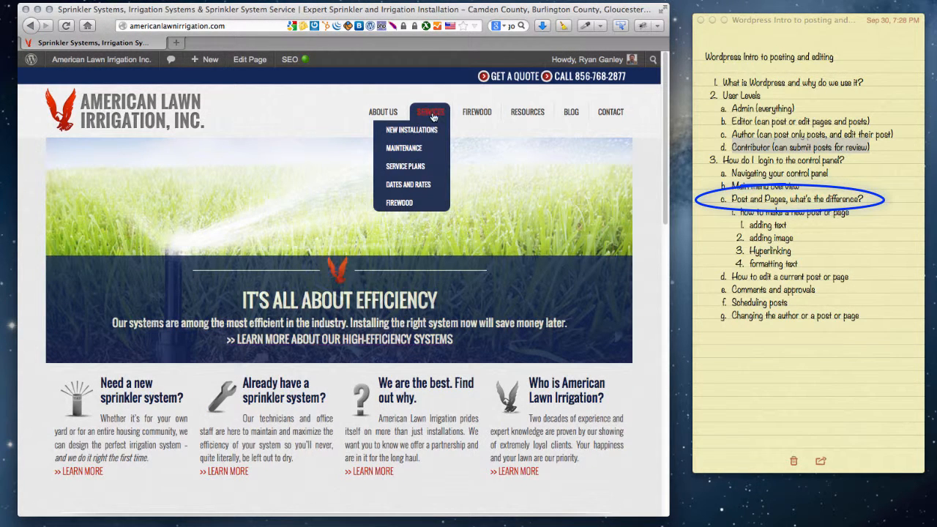
left_click(405, 204)
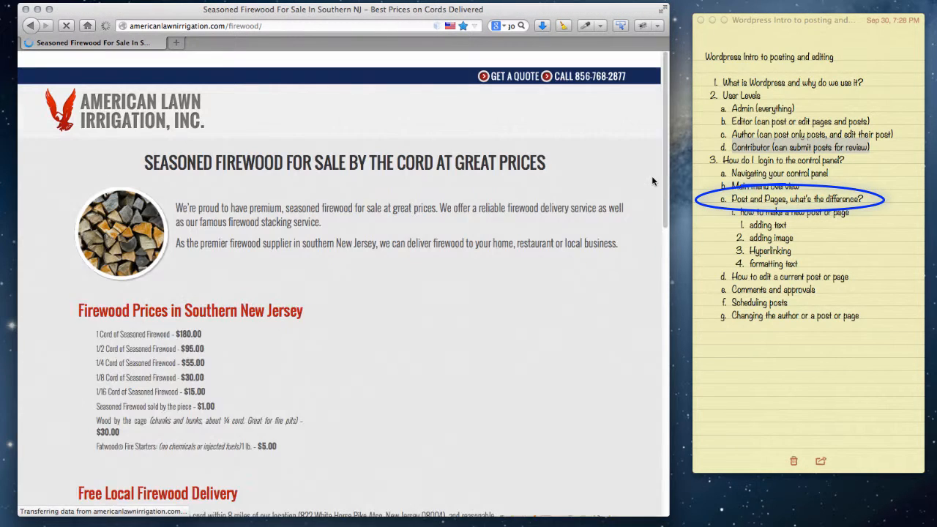
scroll(622, 214, "down", 1)
scroll(622, 215, "down", 1)
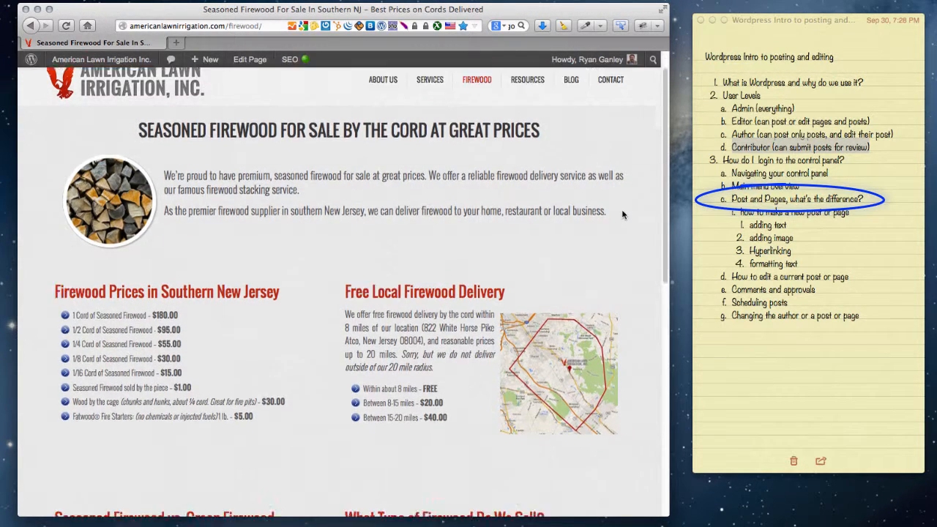
scroll(622, 212, "up", 2)
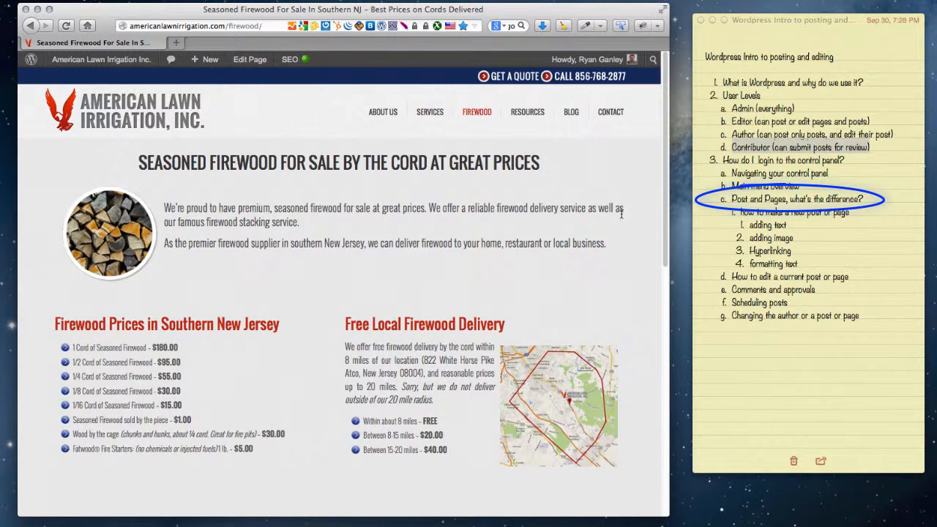
scroll(620, 214, "down", 5)
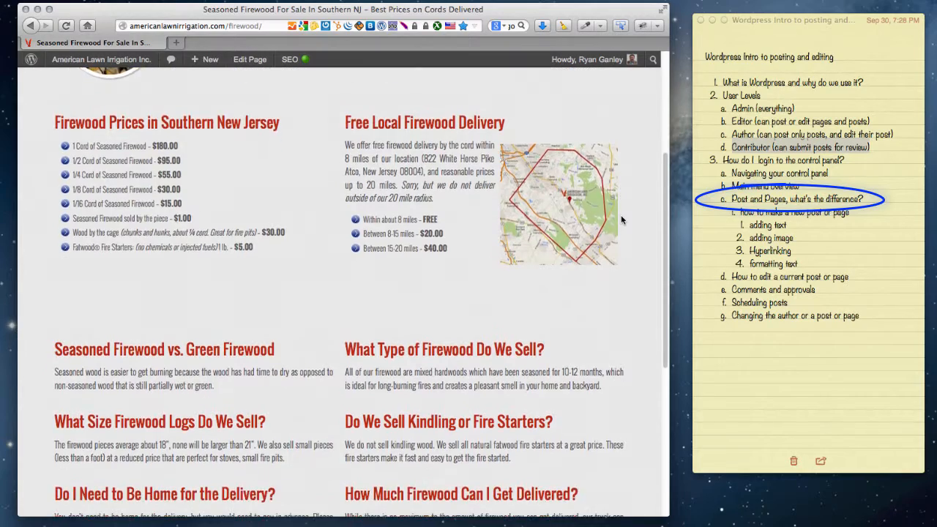
scroll(620, 219, "down", 7)
scroll(607, 230, "up", 4)
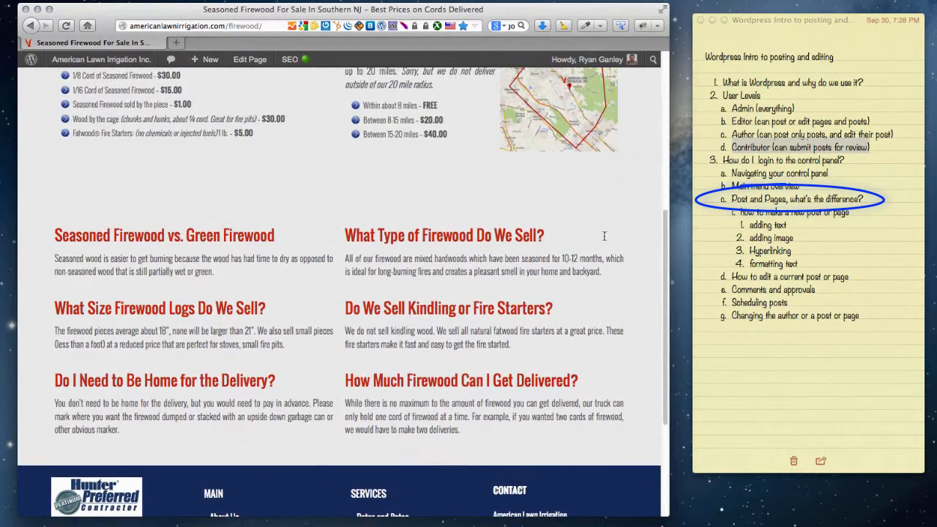
scroll(557, 345, "up", 6)
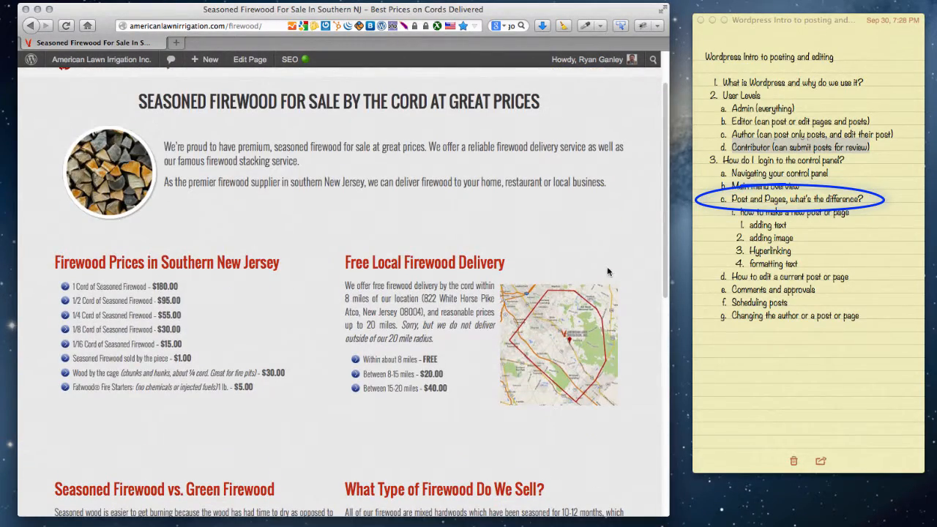
scroll(596, 208, "up", 2)
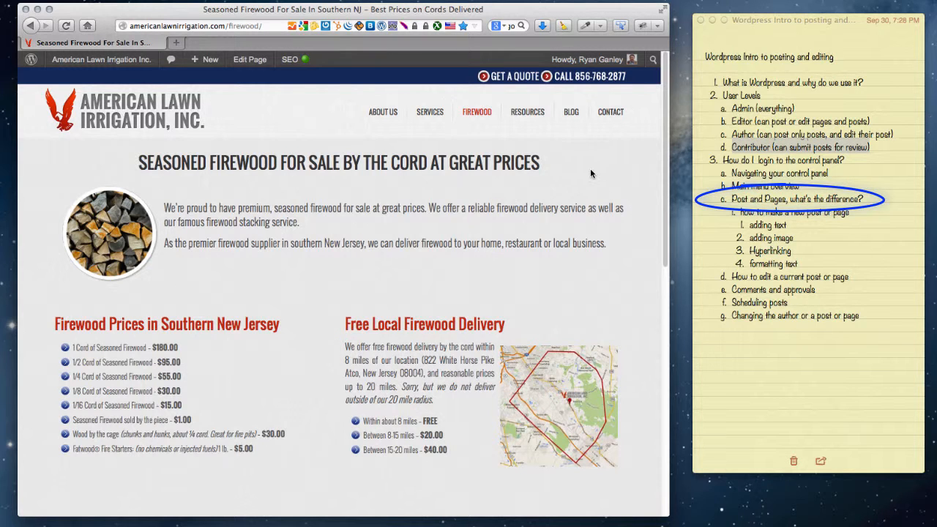
Step: Open the site's blog and examine the post "Benefits of Installing an Irrigation System in New Jersey" as a post example
left_click(570, 113)
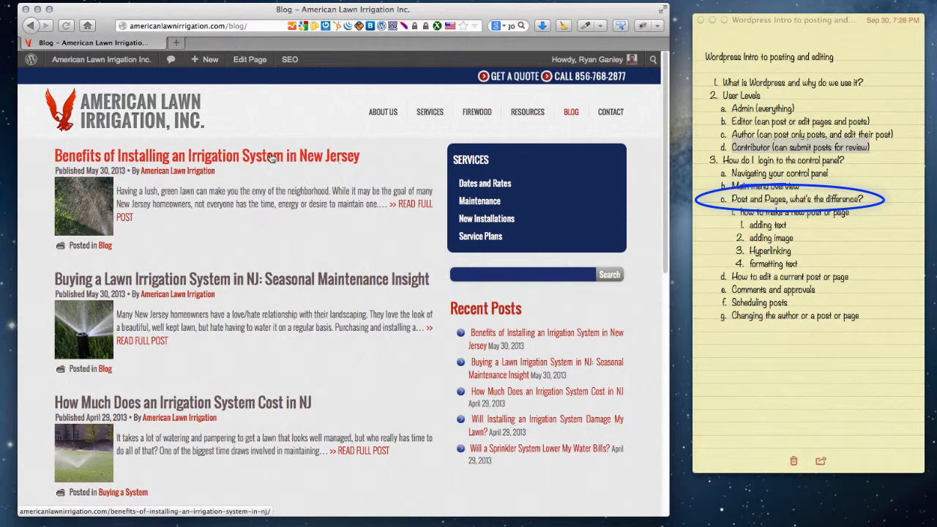
left_click(327, 157)
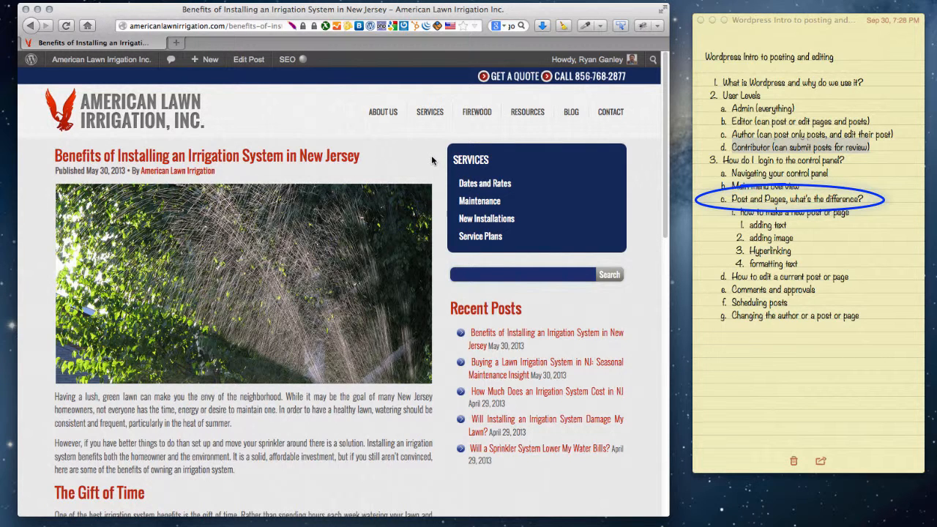
scroll(432, 160, "down", 1)
scroll(431, 160, "down", 5)
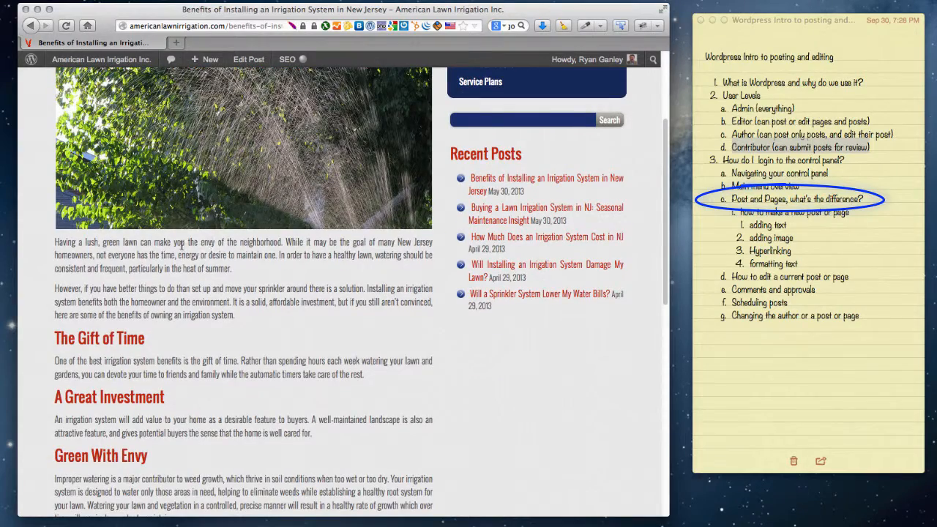
triple_click(180, 246)
left_click(280, 278)
scroll(280, 279, "down", 5)
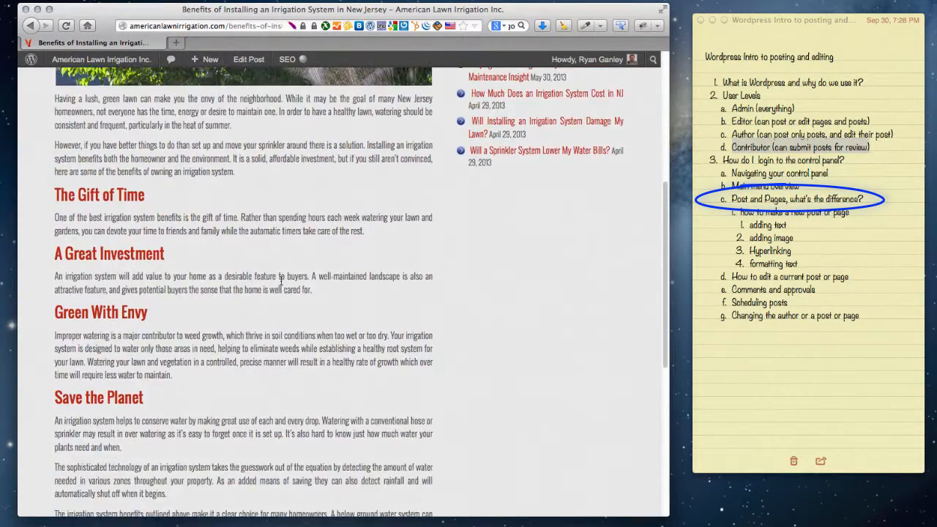
scroll(280, 278, "up", 10)
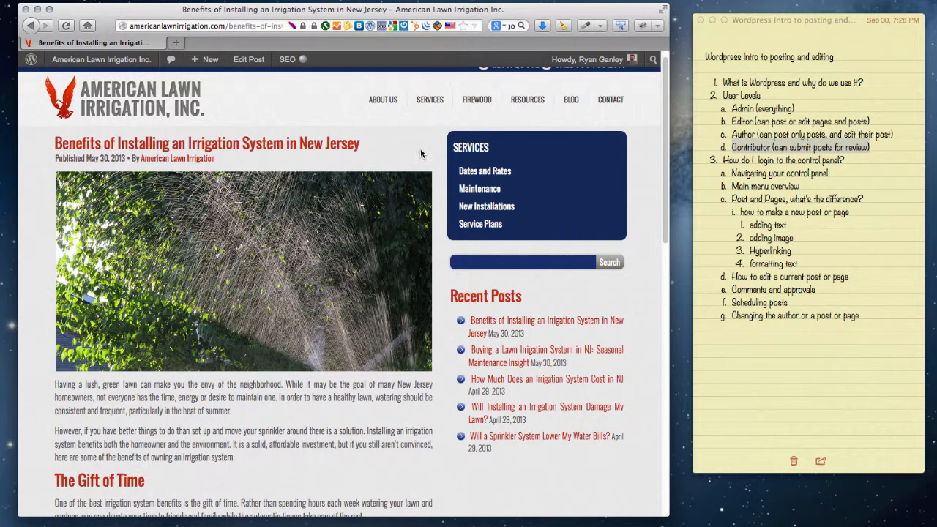
scroll(423, 158, "down", 2)
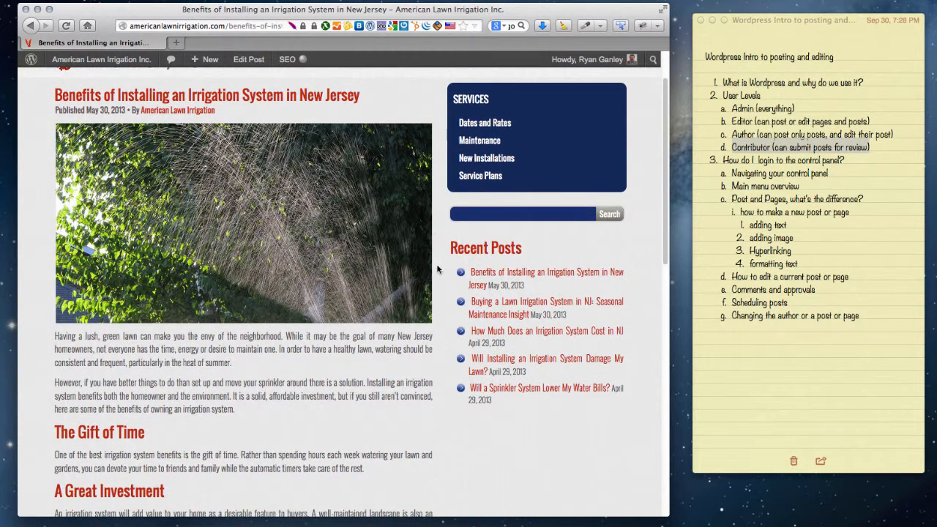
scroll(437, 271, "down", 10)
scroll(440, 274, "up", 15)
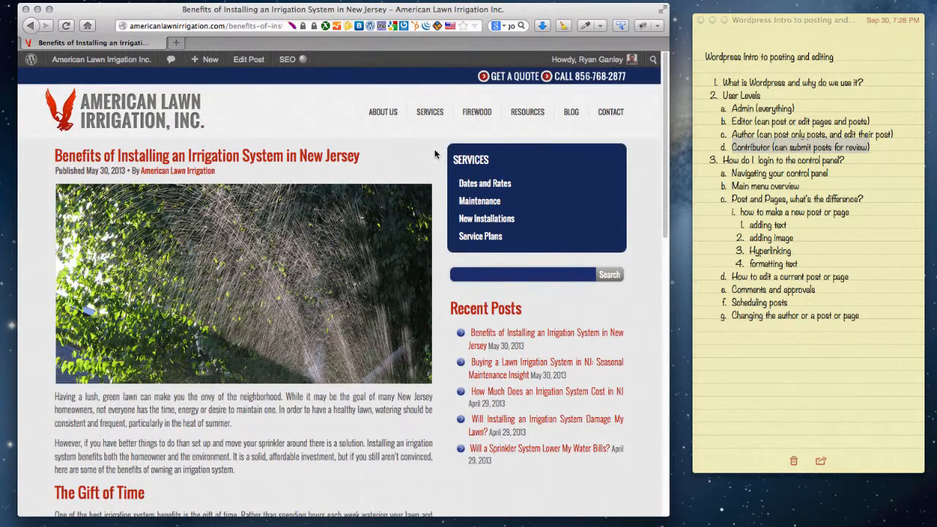
Step: Switch to the notes outline to review the item "how to make a new post or page", and return to the browser
left_click(813, 230)
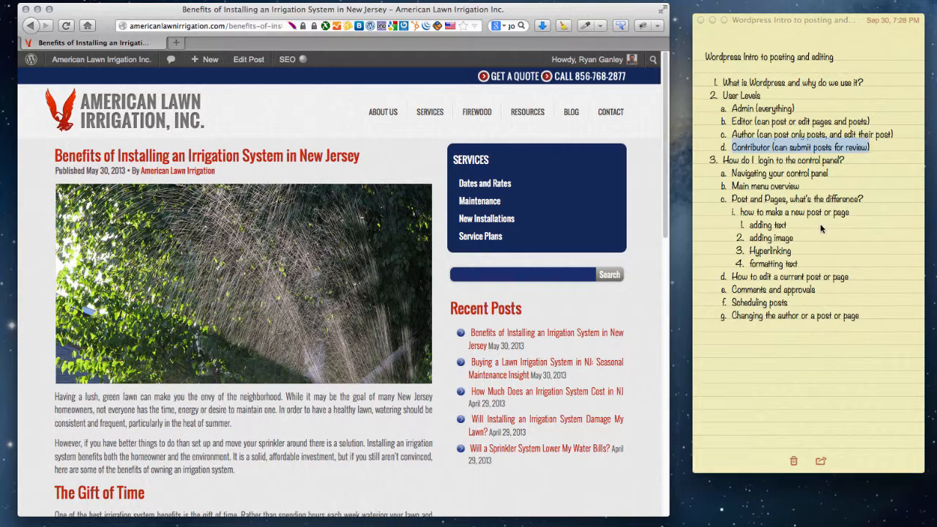
left_click(769, 210)
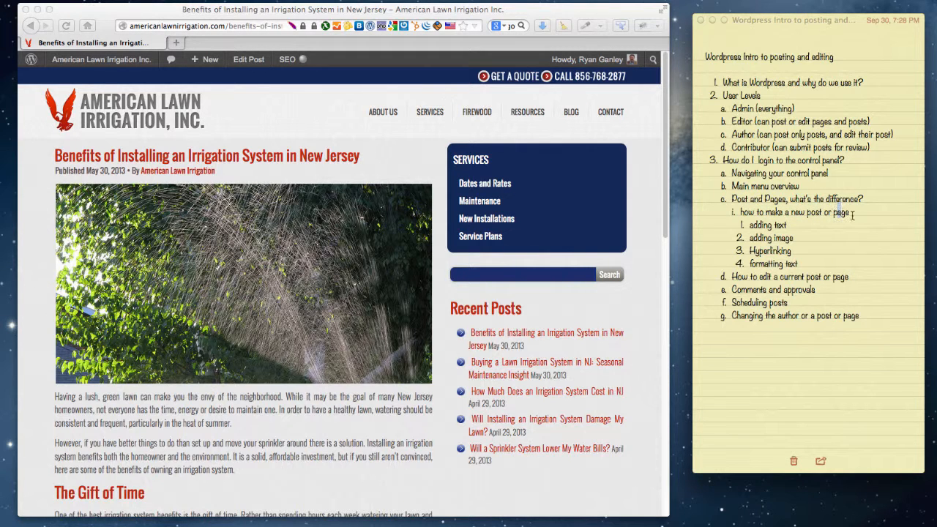
left_click(401, 150)
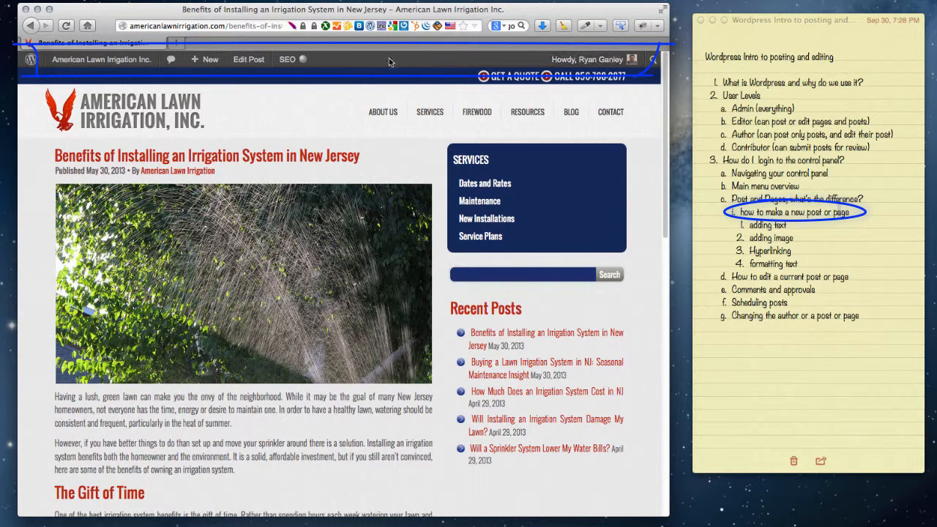
Step: Create a new post and enter "TEst Post" as its title
mouse_move(202, 67)
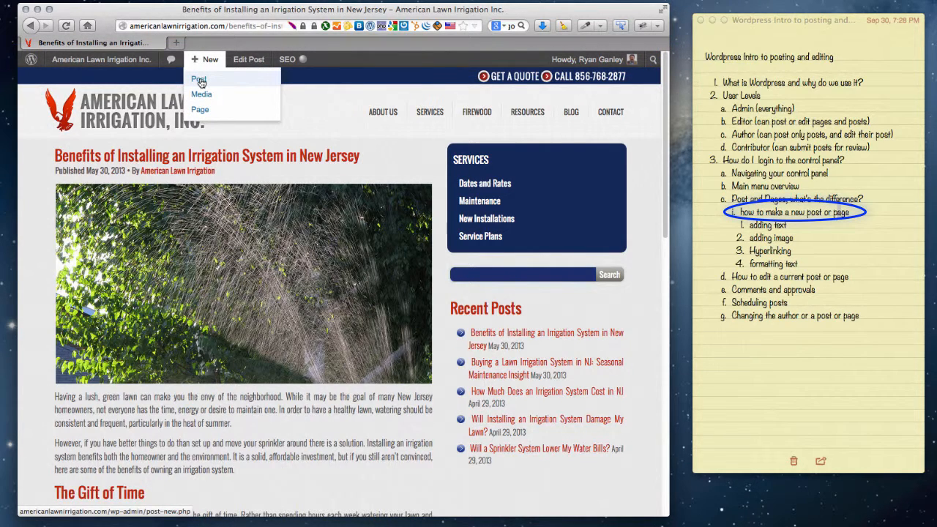
left_click(200, 80)
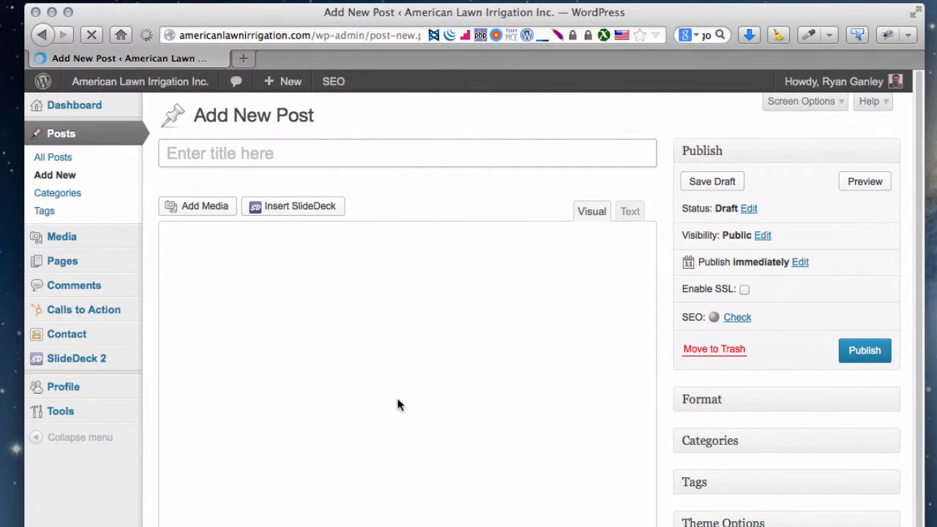
left_click(314, 146)
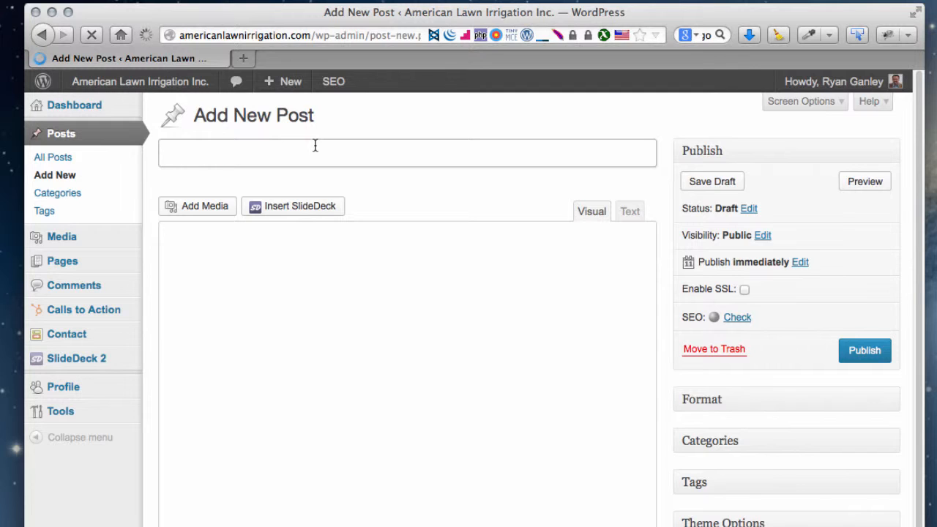
type("TEst Post")
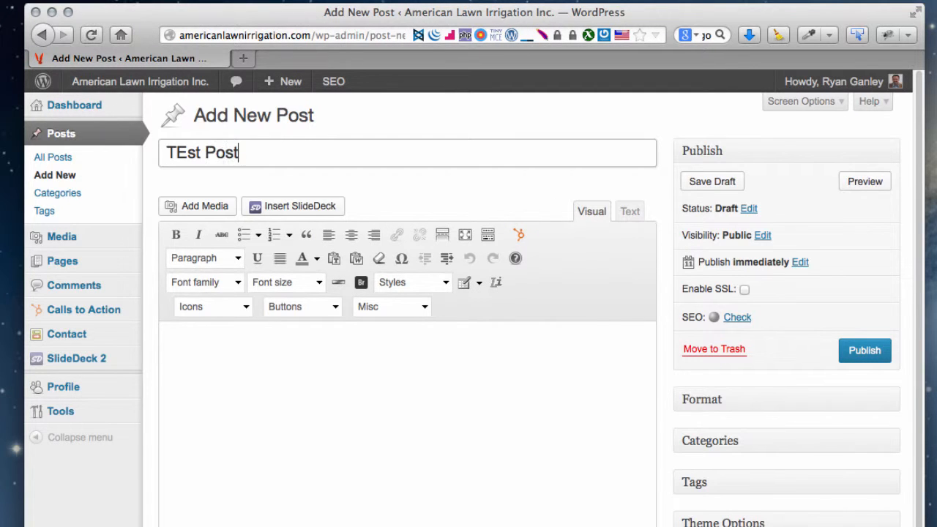
Step: Fill the post body with Latin Lorem ipsum placeholder text, using a generated amount of 5 unformatted sentences
left_click(337, 437)
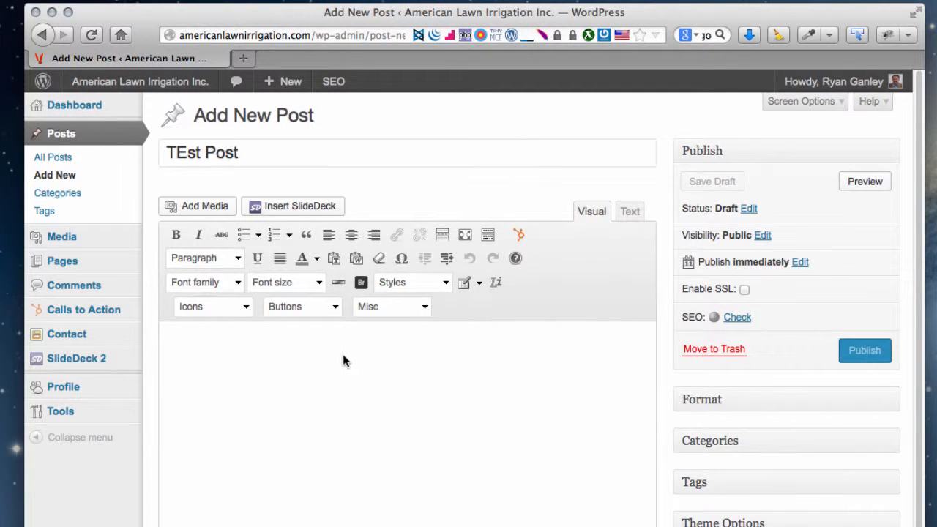
scroll(230, 368, "down", 1)
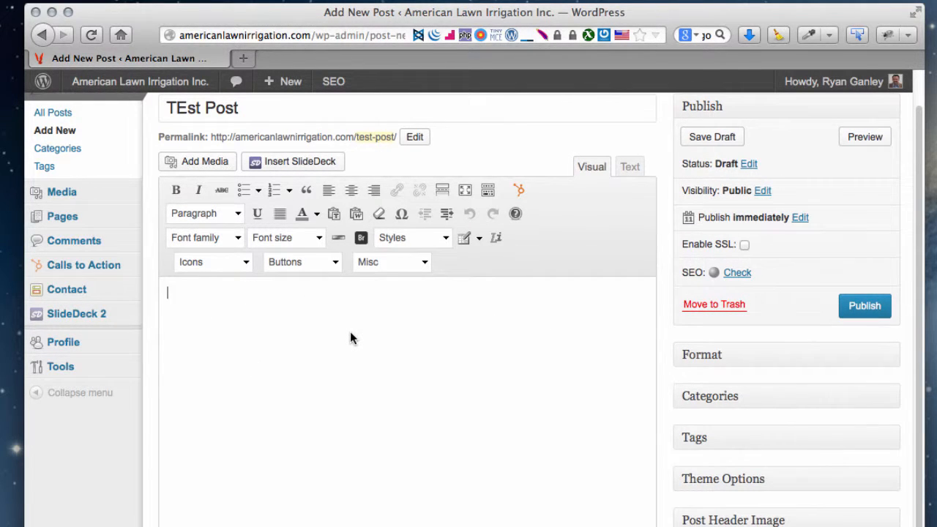
left_click(497, 236)
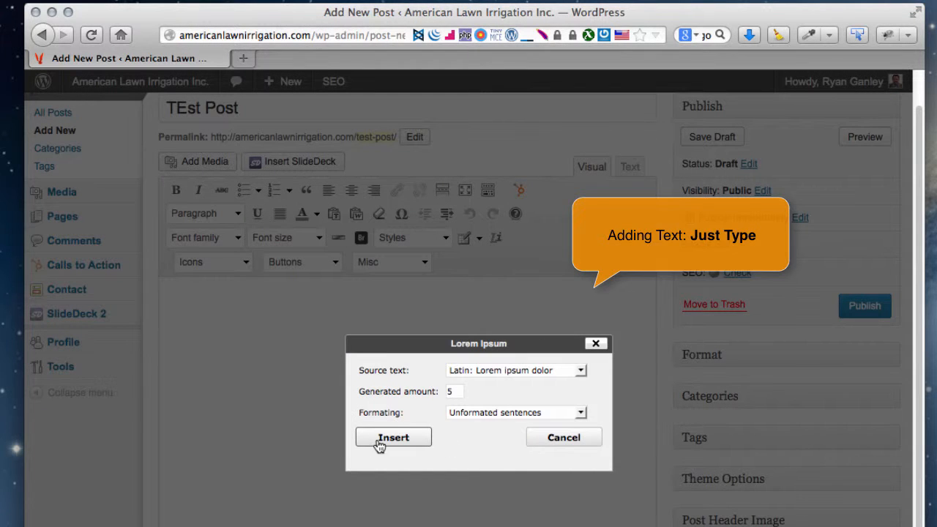
left_click(378, 446)
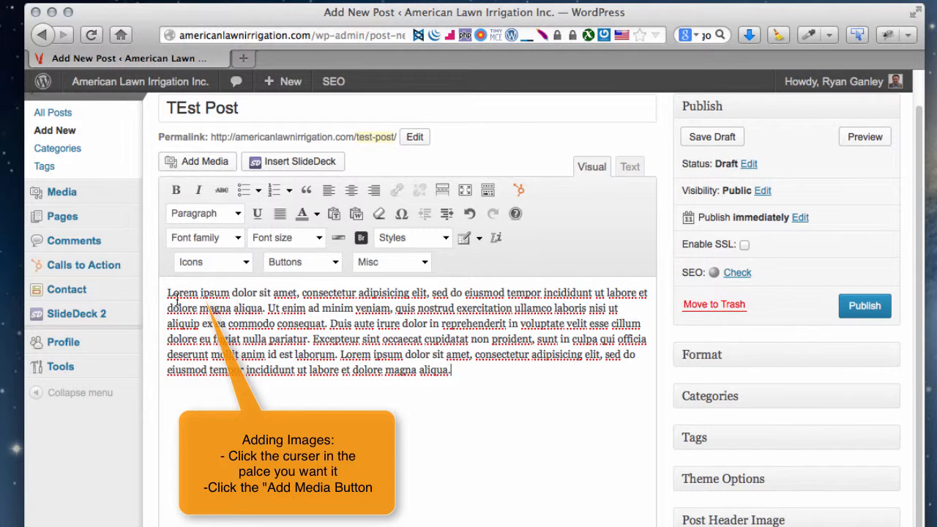
Step: Place the insertion point at the start of the body text and select the chopped-log image in the media library
left_click(167, 293)
left_click(195, 162)
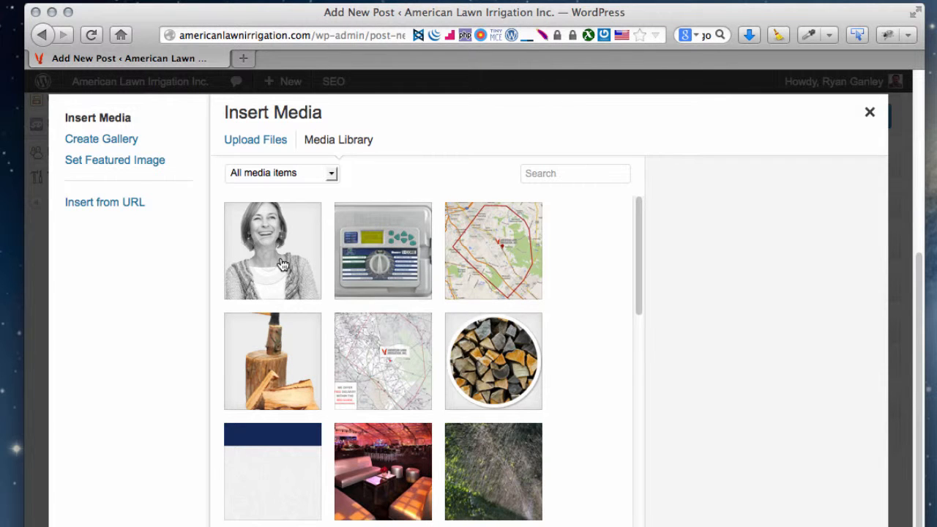
left_click(283, 264)
left_click(389, 268)
left_click(495, 270)
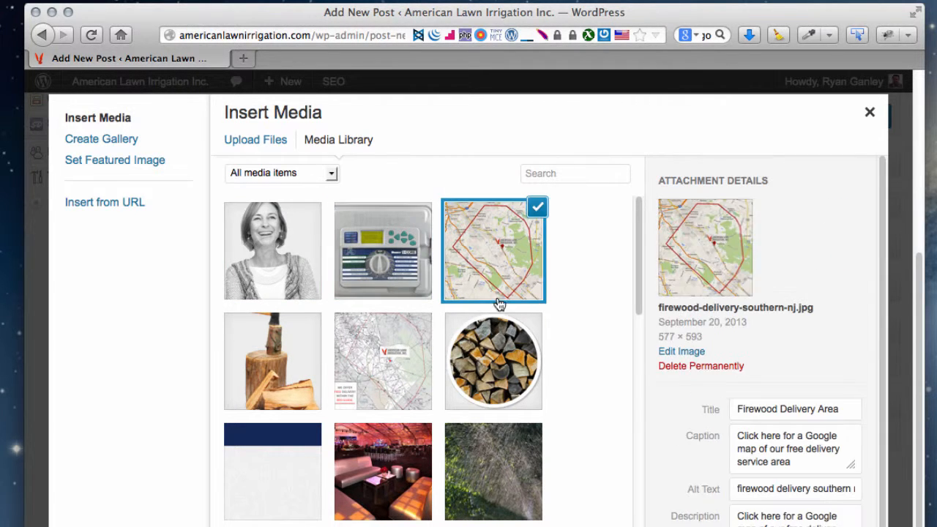
left_click(499, 352)
left_click(360, 366)
left_click(261, 375)
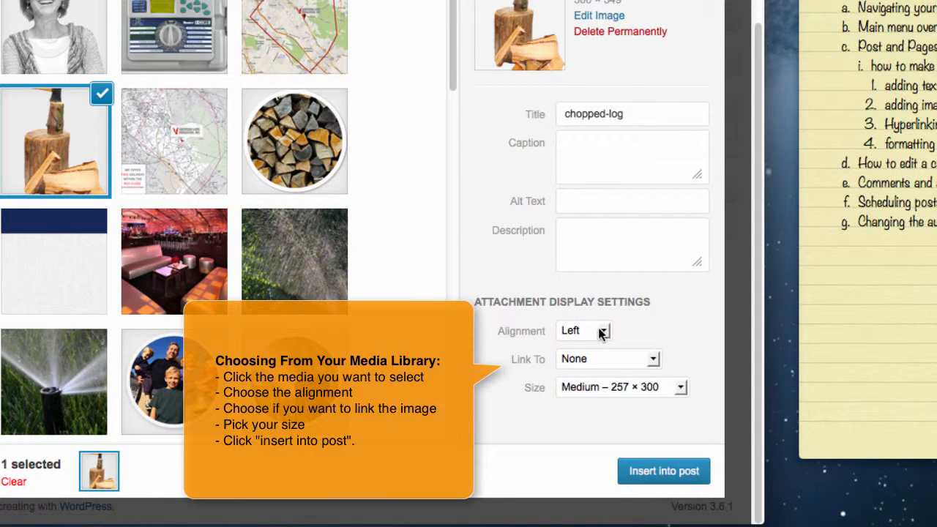
Step: Review the available alignment, link target and size options for the chopped-log image in its attachment display settings
left_click(600, 332)
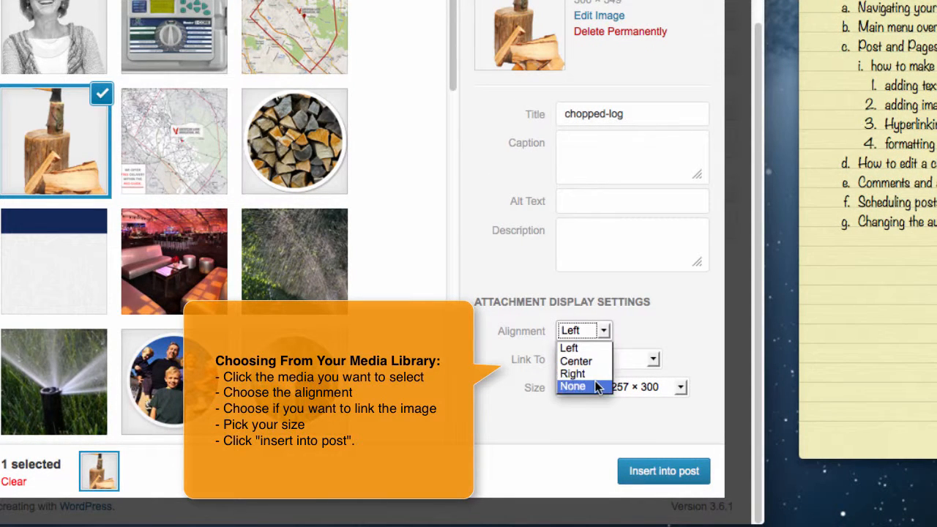
left_click(607, 338)
left_click(639, 359)
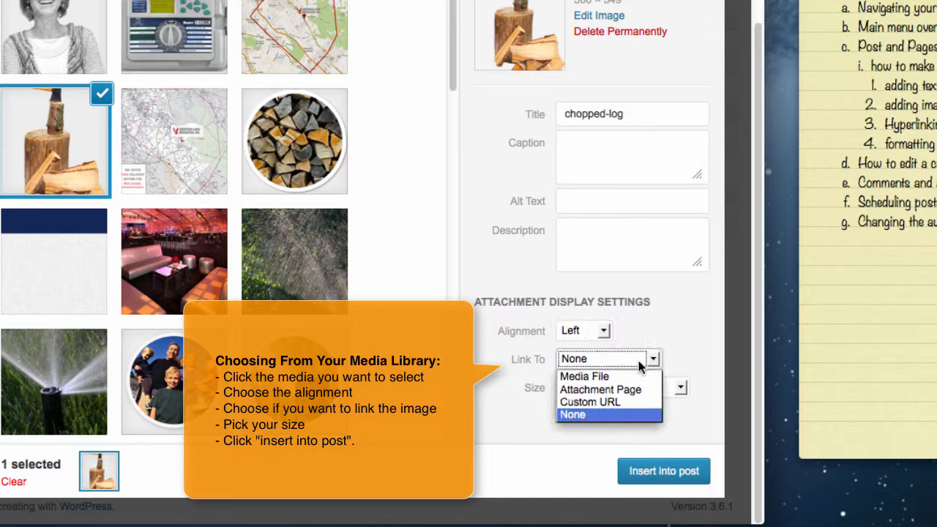
left_click(685, 339)
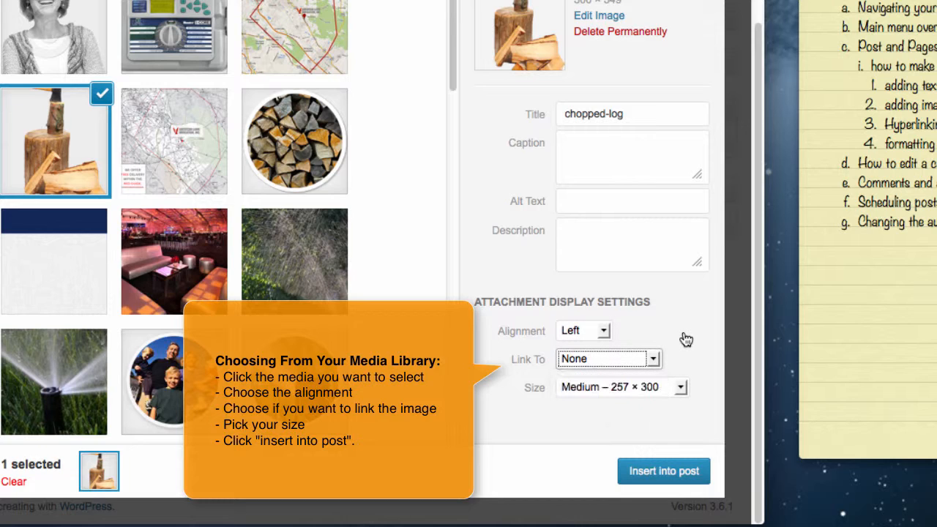
left_click(647, 389)
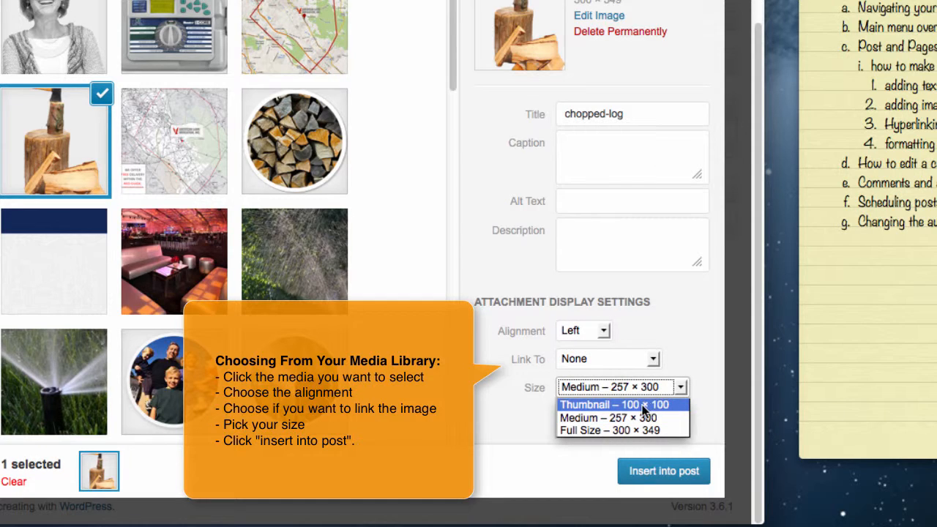
left_click(641, 430)
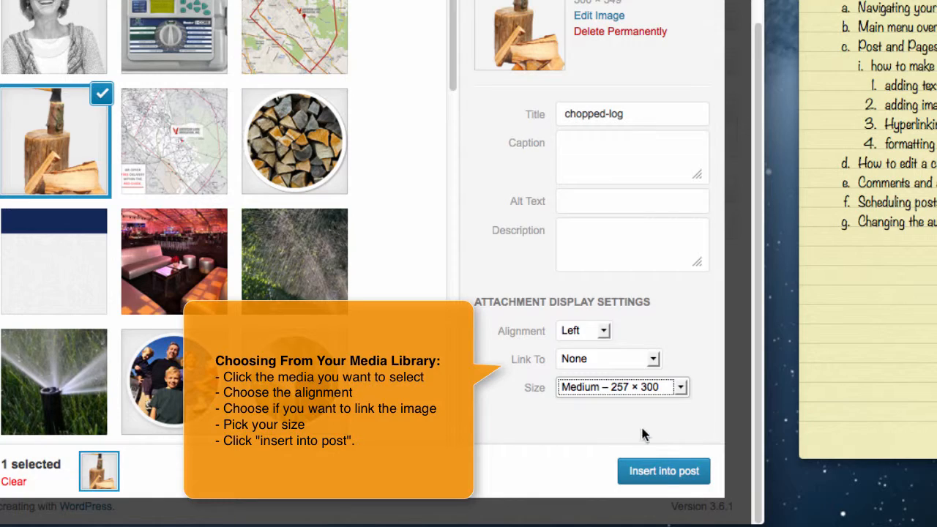
Step: Insert the selected chopped-log image into the post and scale it down to 60%
left_click(660, 480)
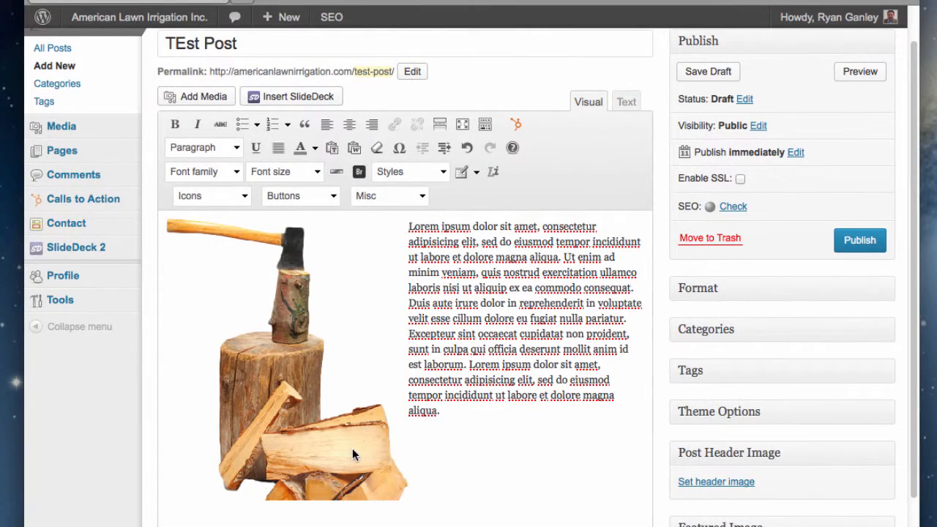
left_click(366, 453)
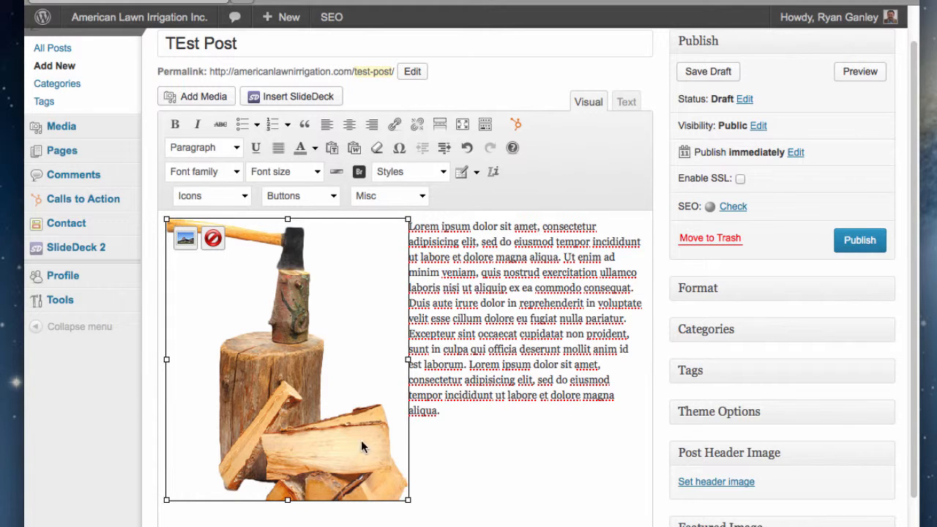
left_click(187, 239)
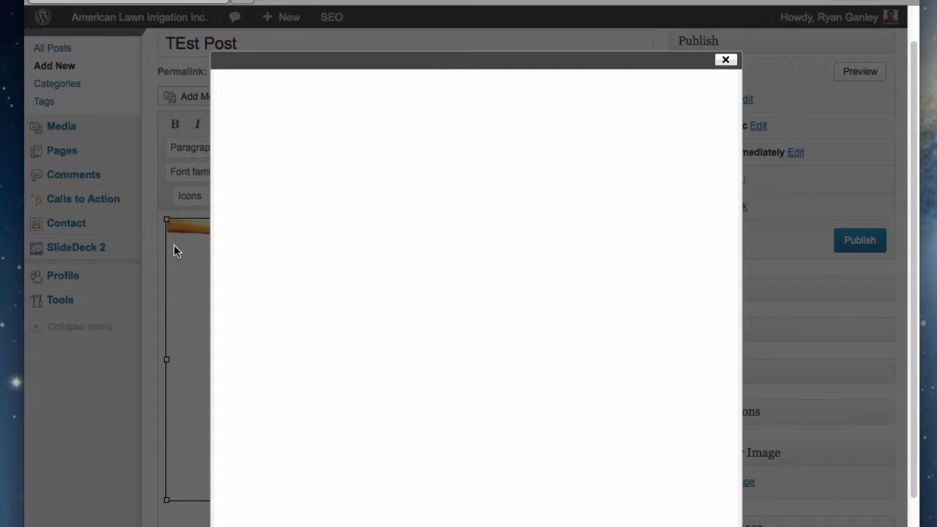
left_click(296, 251)
left_click(296, 268)
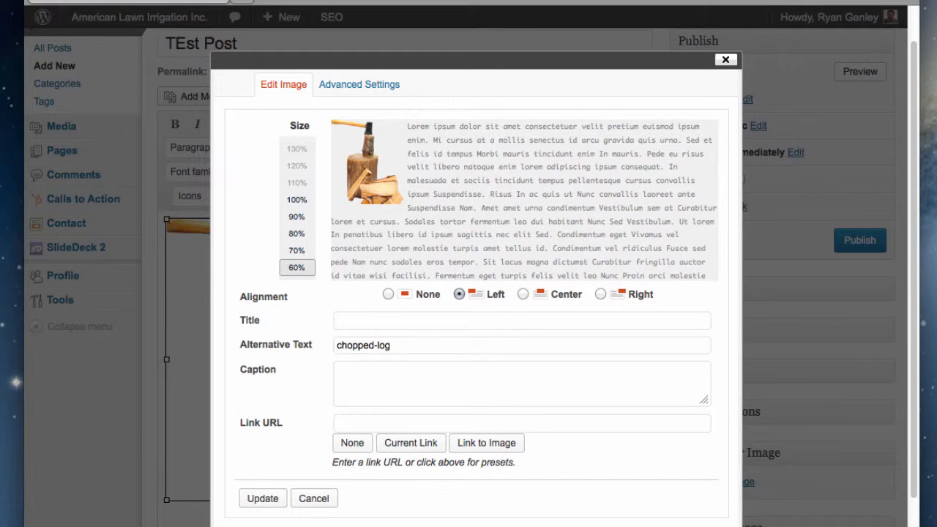
left_click(262, 499)
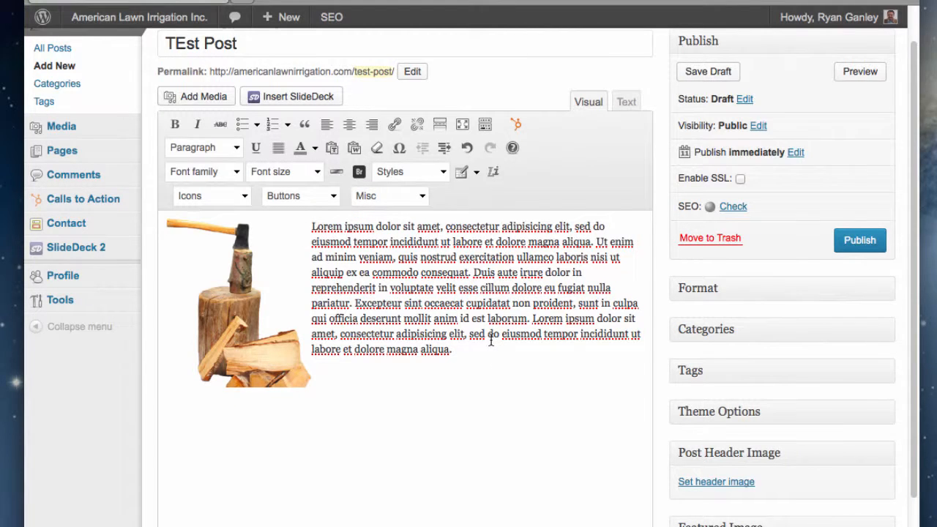
Step: Add the word "LINK" on a new line below the Lorem ipsum body text
scroll(491, 341, "up", 2)
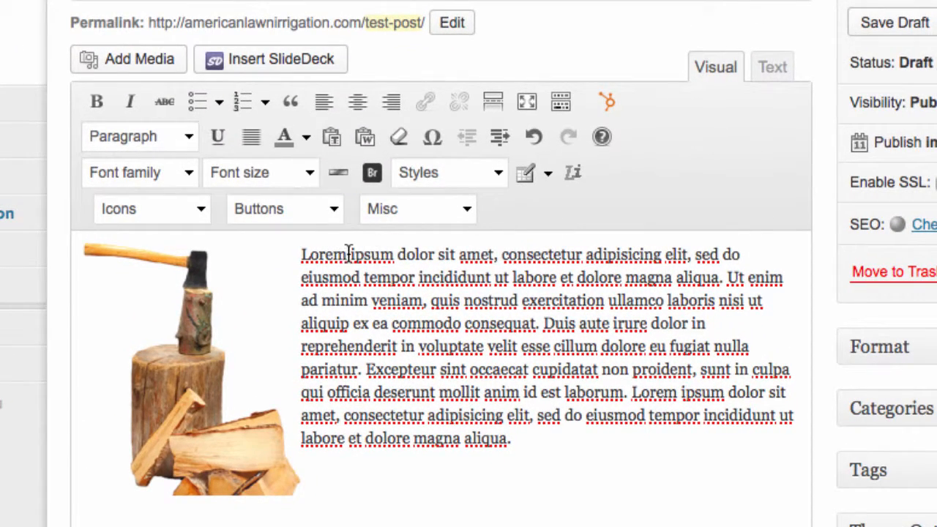
double_click(315, 256)
double_click(316, 253)
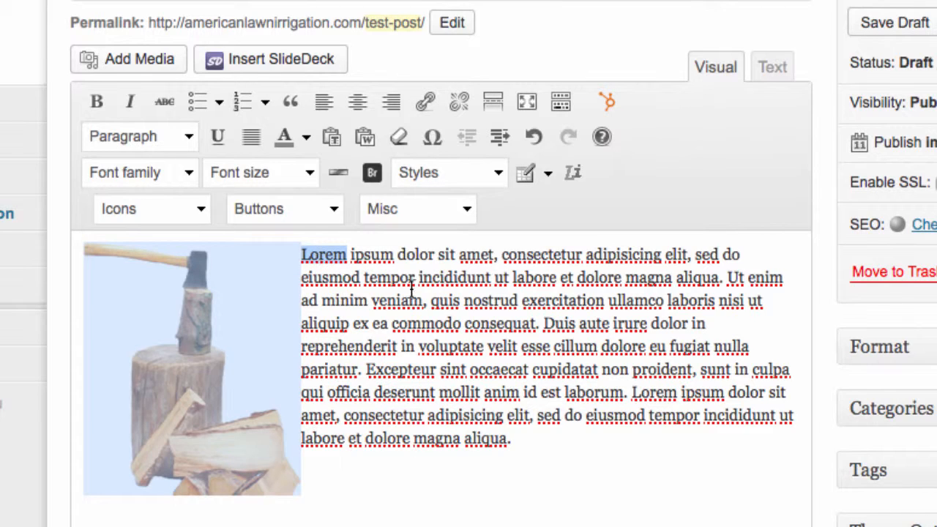
left_click(560, 432)
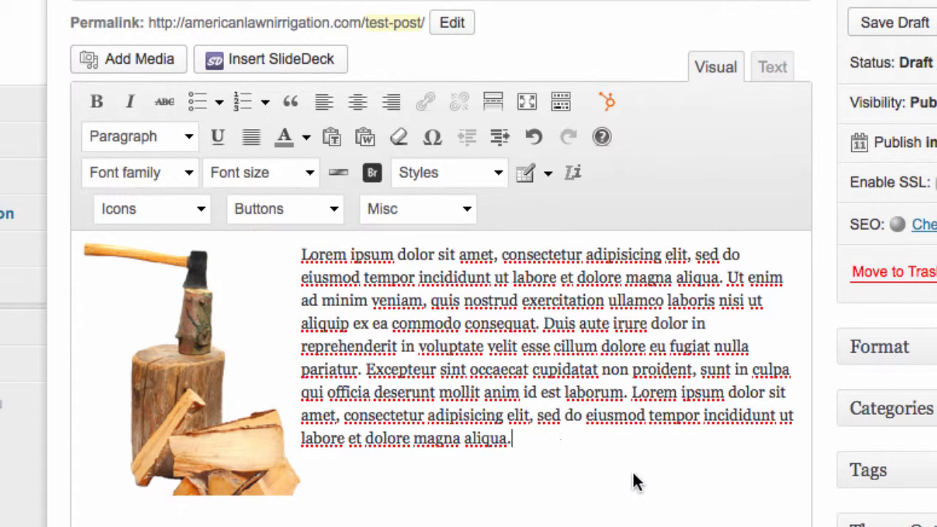
key("Return")
type("LINK")
double_click(315, 475)
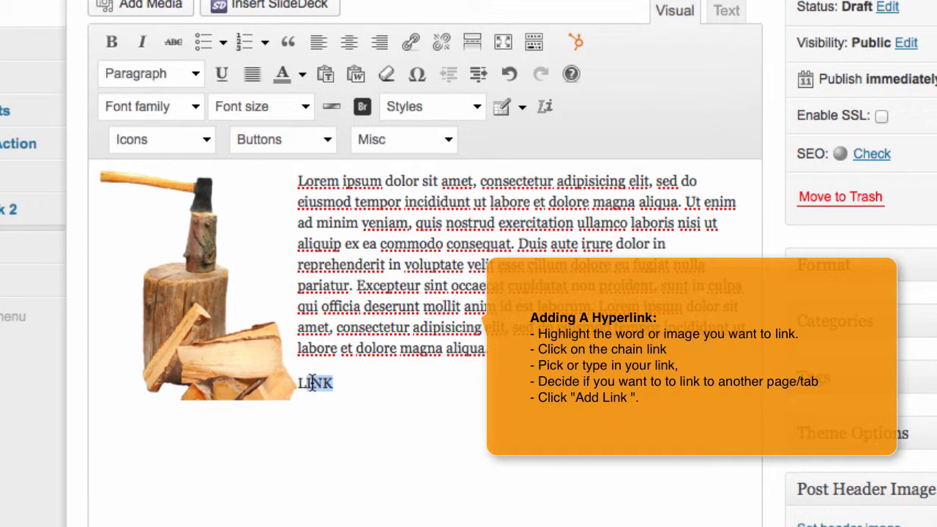
key("ctrl+a")
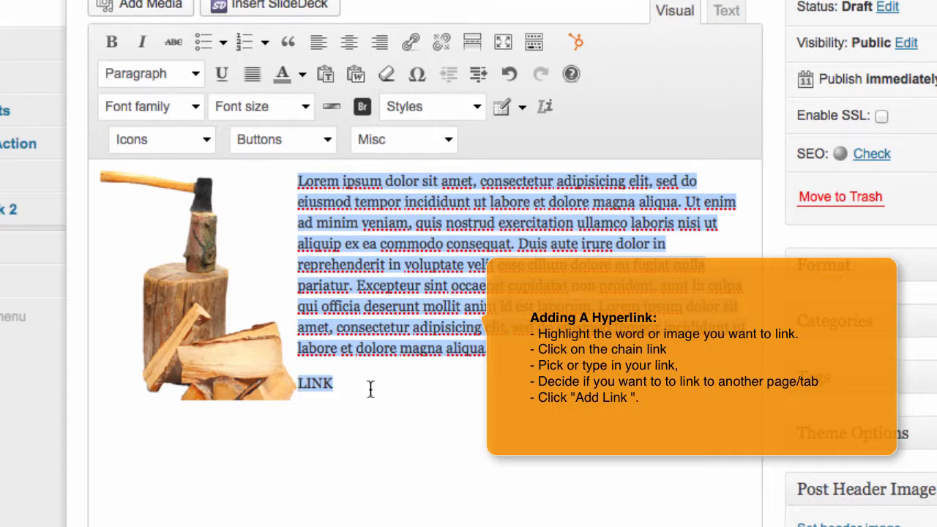
left_click(324, 383)
left_click_drag(336, 382, 295, 382)
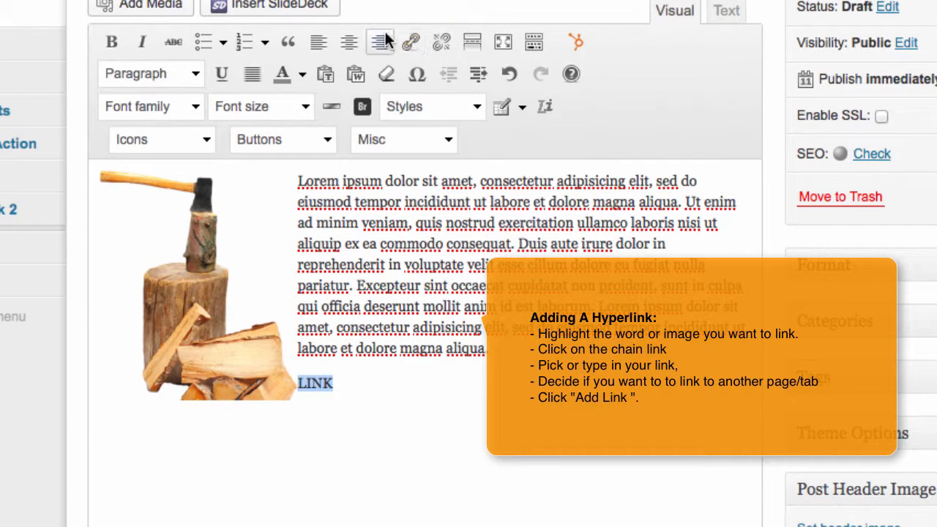
left_click(413, 42)
left_click(417, 82)
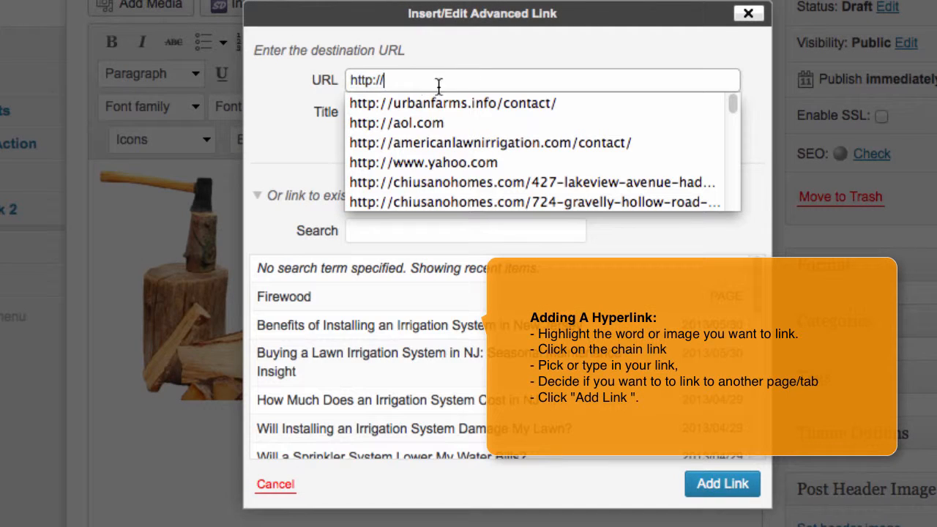
left_click(473, 125)
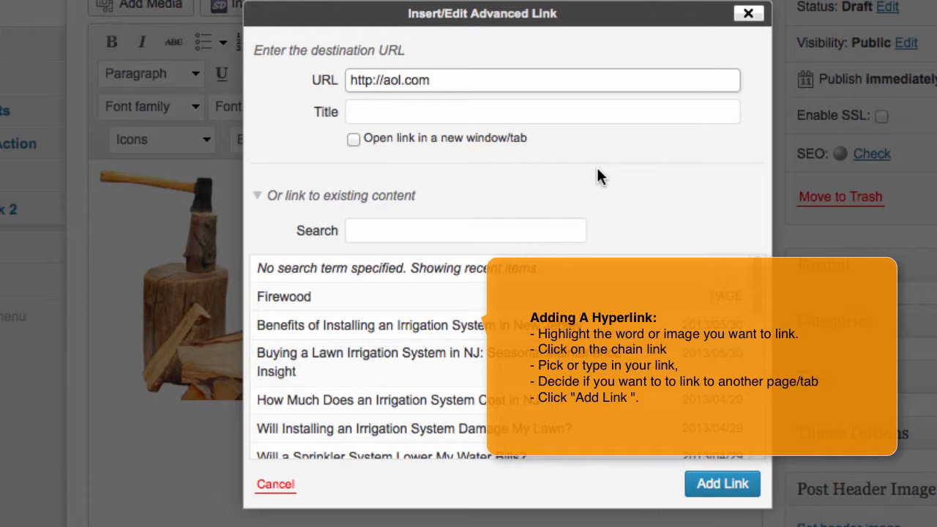
left_click(357, 139)
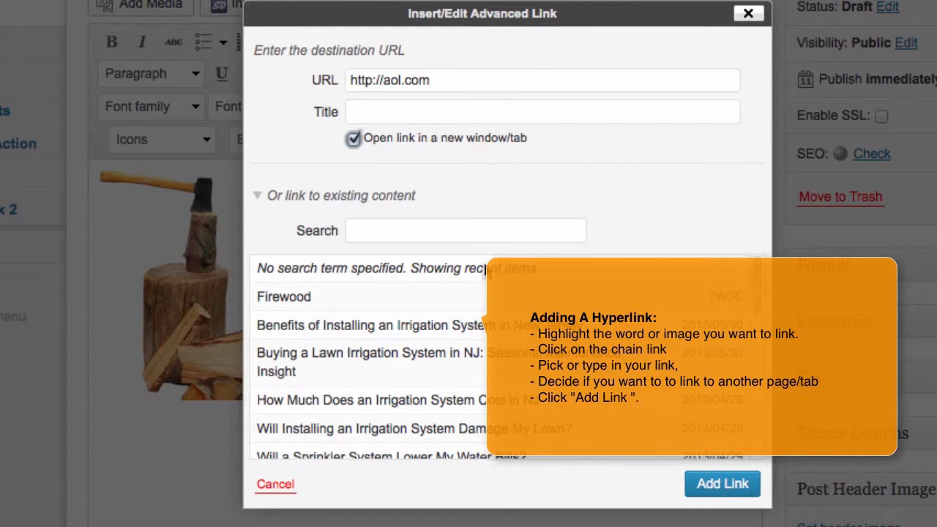
left_click(736, 496)
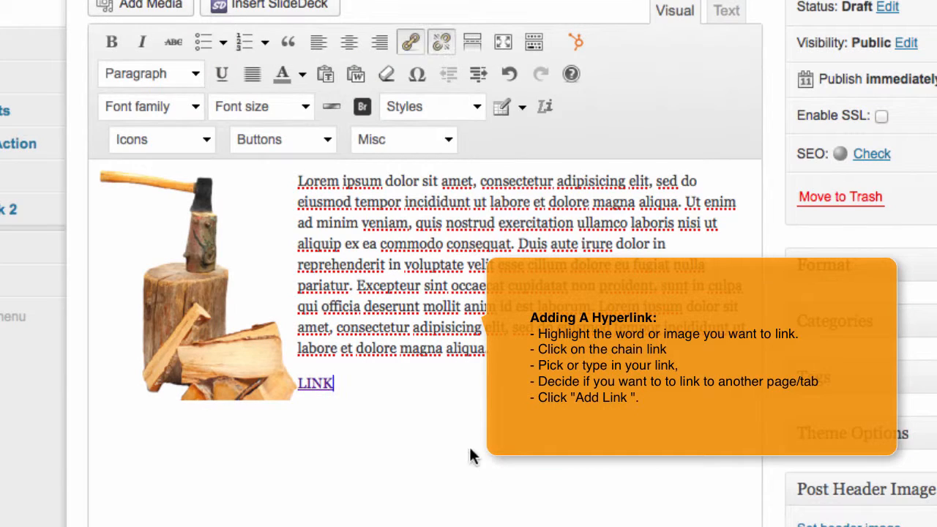
double_click(315, 383)
left_click(428, 398)
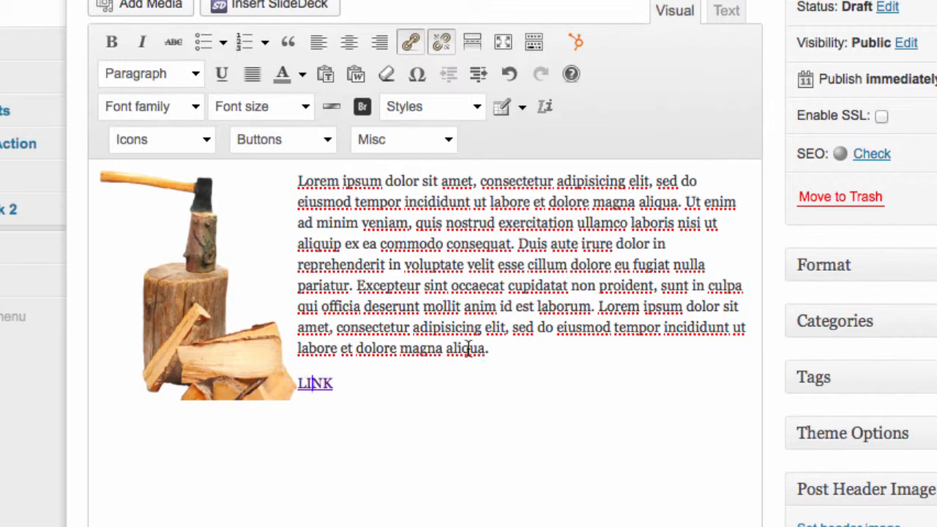
left_click(445, 360)
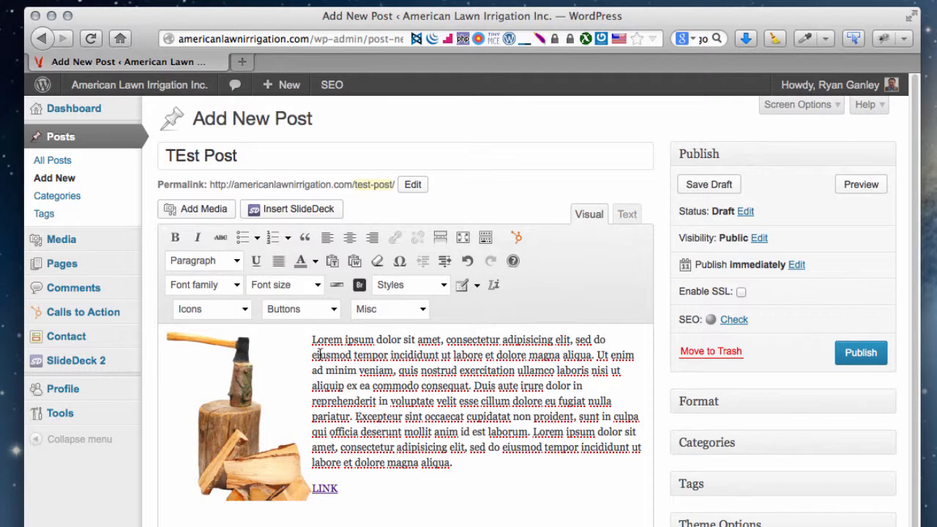
Step: Bold the opening phrase "Lorem ipsum dolor sit amet, consectetur adipisicing elit," and italicize the closing words "magna aliqua."
left_click_drag(311, 339, 574, 339)
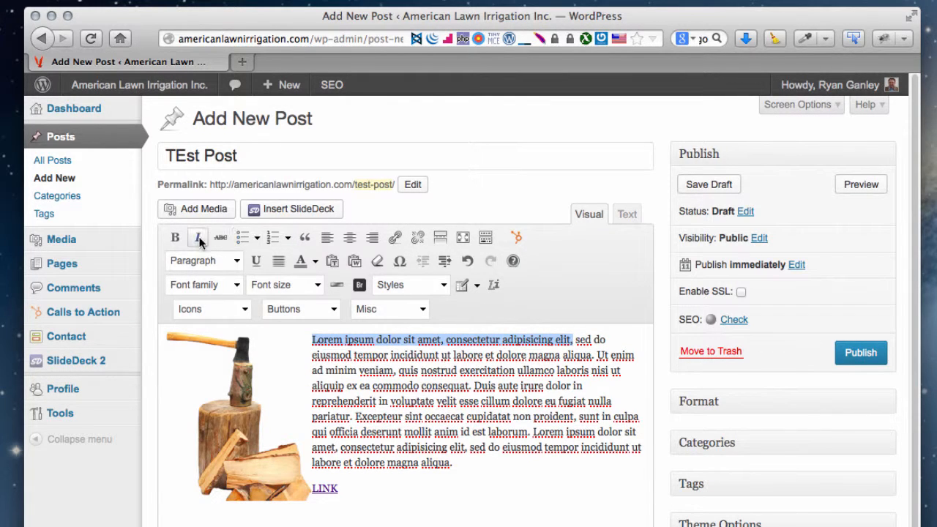
left_click(175, 239)
left_click(540, 402)
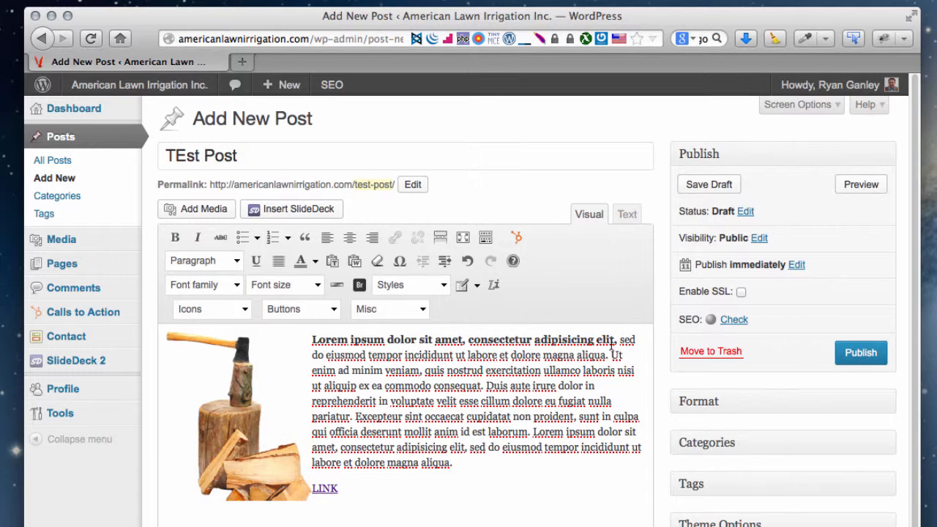
left_click_drag(453, 462, 379, 463)
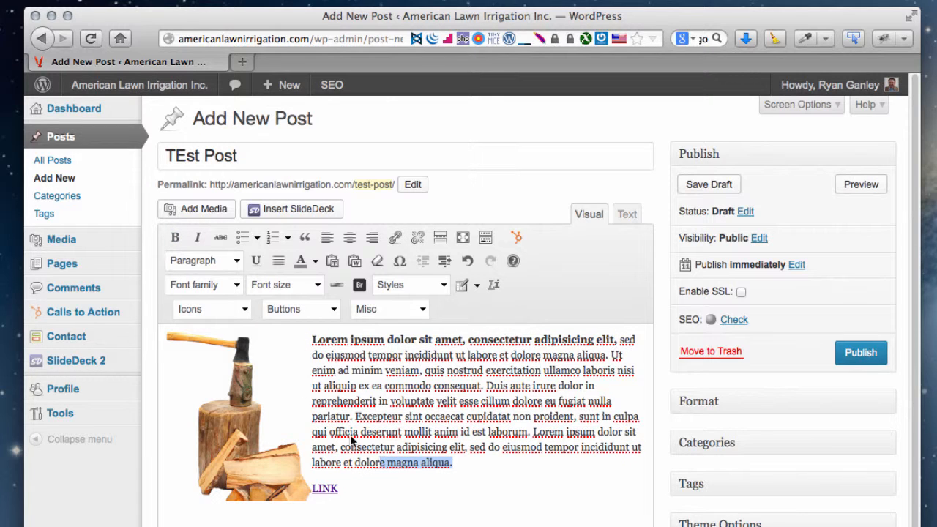
left_click(195, 240)
left_click(450, 491)
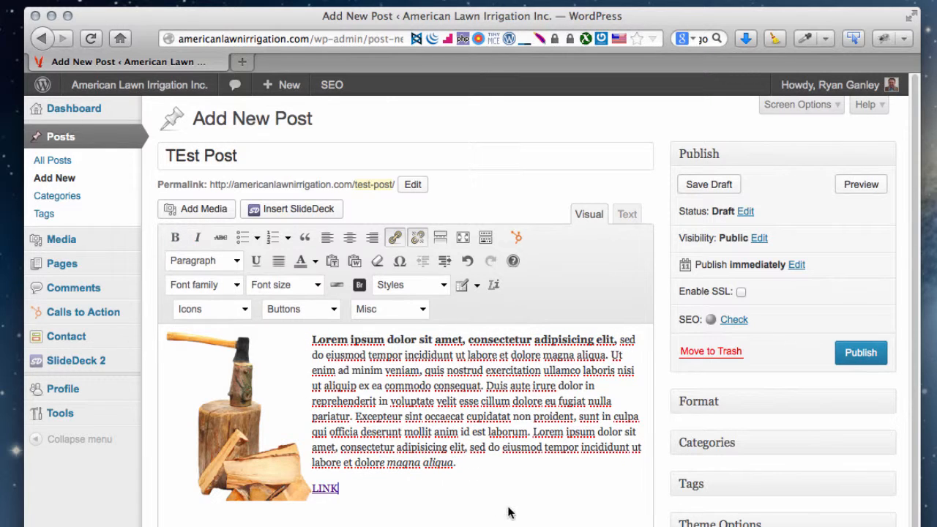
Step: Make the "LINK" text bold and format its line as Heading 2
double_click(321, 488)
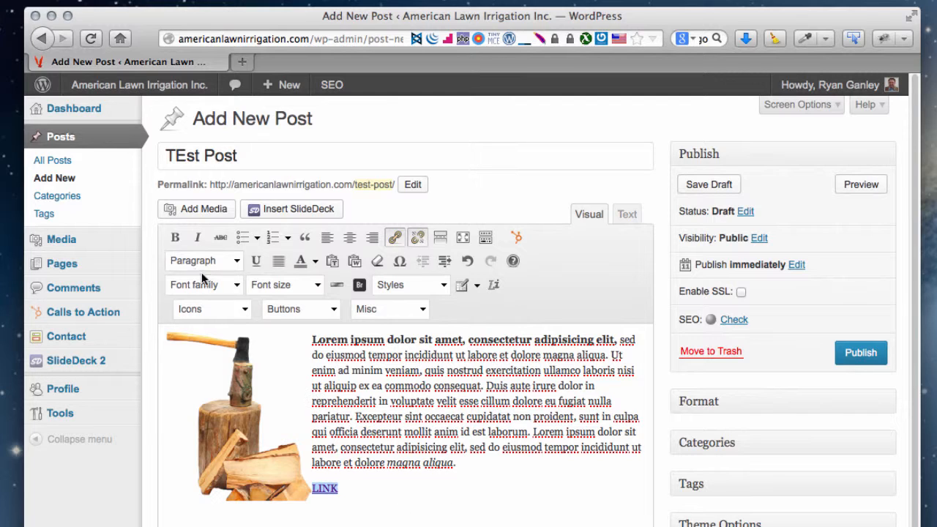
left_click(175, 237)
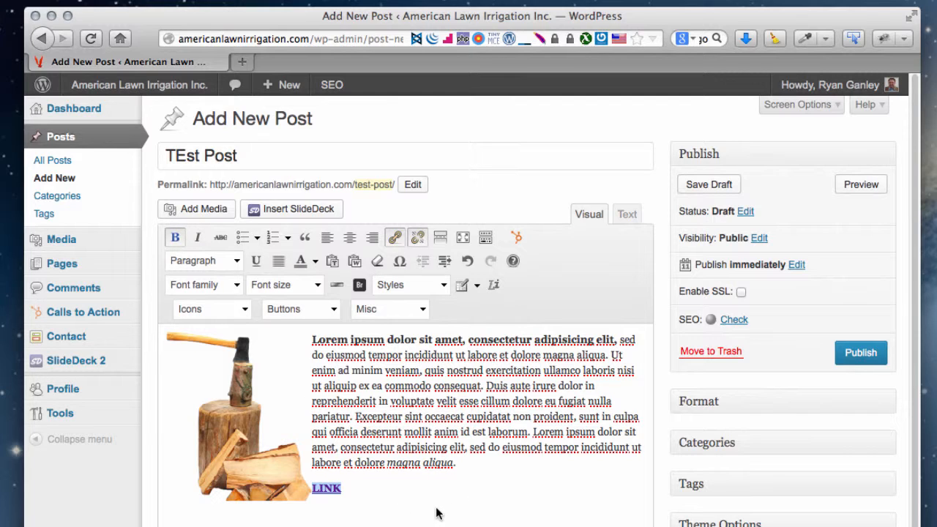
left_click(235, 263)
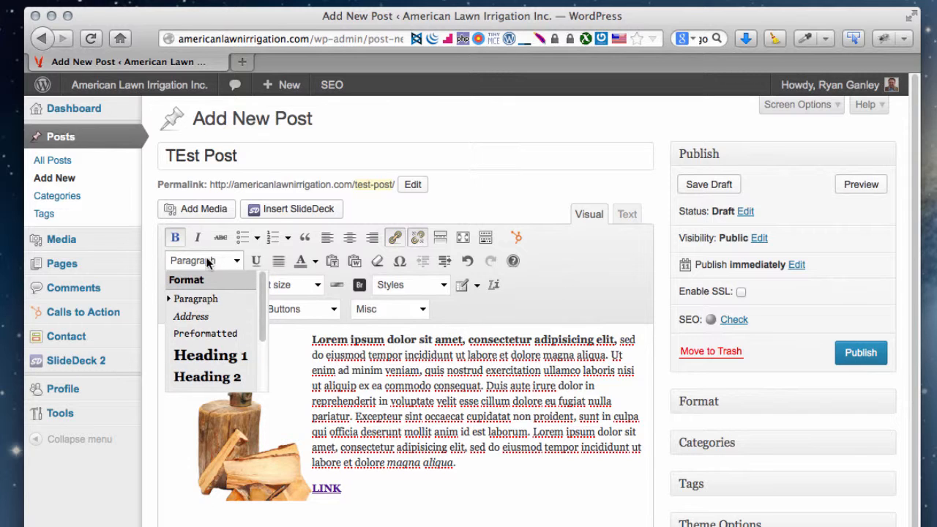
scroll(216, 369, "down", 1)
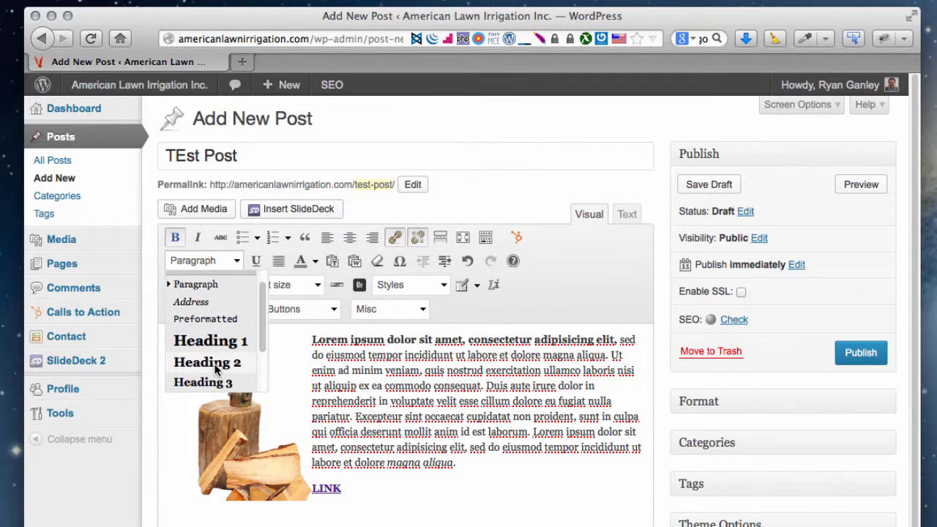
scroll(216, 366, "down", 1)
left_click(208, 355)
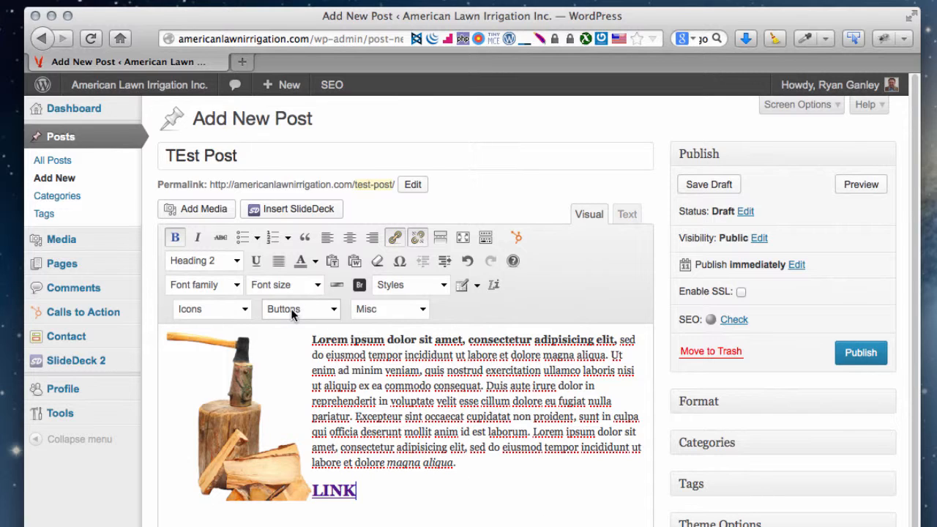
Step: Preview the test post in the site's layout and publish it from the editor
left_click(860, 189)
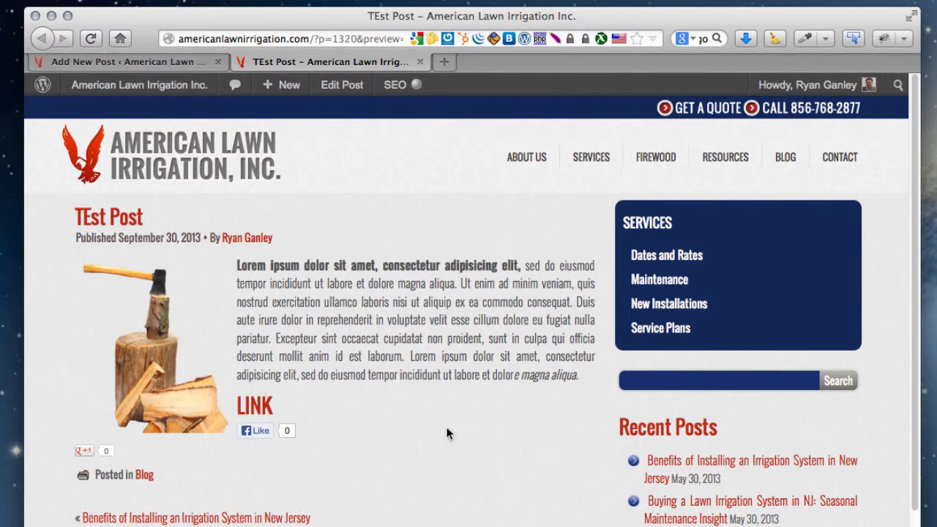
left_click(115, 66)
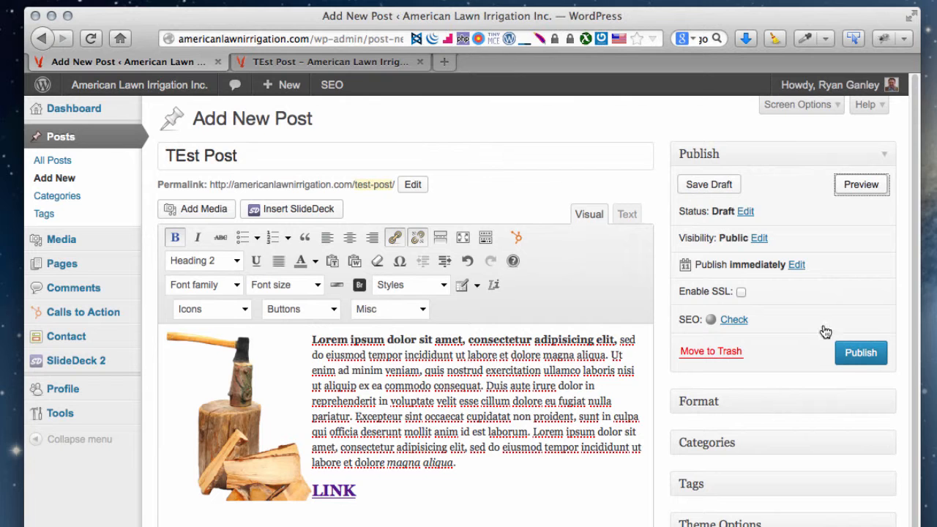
left_click(860, 354)
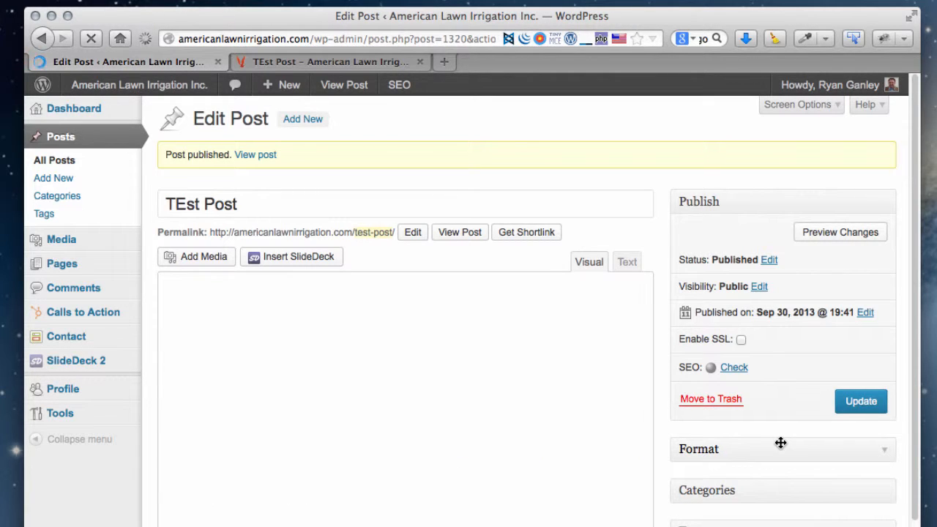
Step: Expand the post's Categories box and review its choices along with the tags, theme options, header image and featured image boxes
left_click(788, 491)
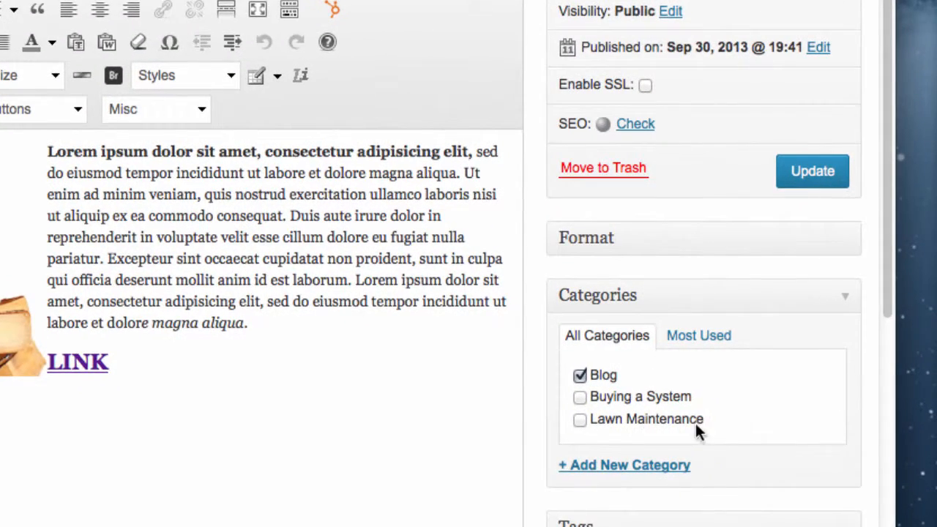
scroll(695, 423, "down", 2)
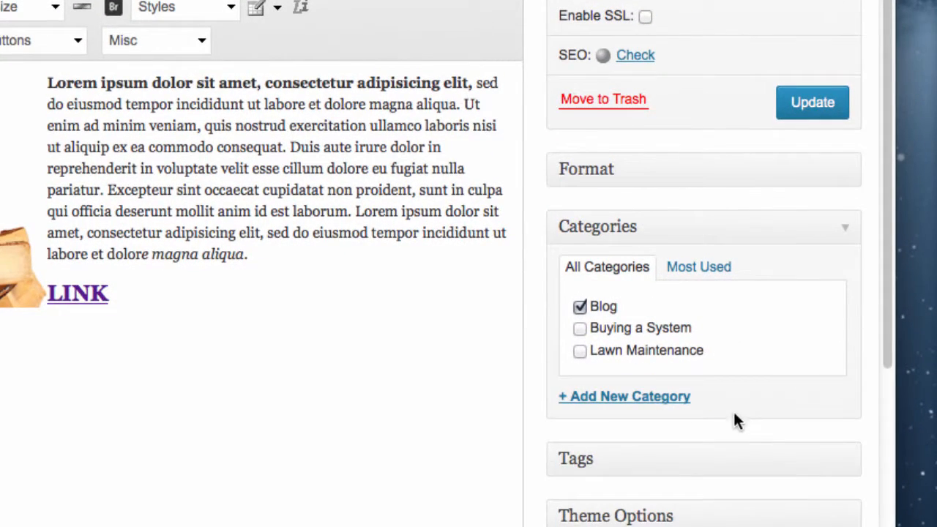
left_click(579, 328)
left_click(580, 307)
left_click(579, 307)
scroll(718, 313, "down", 10)
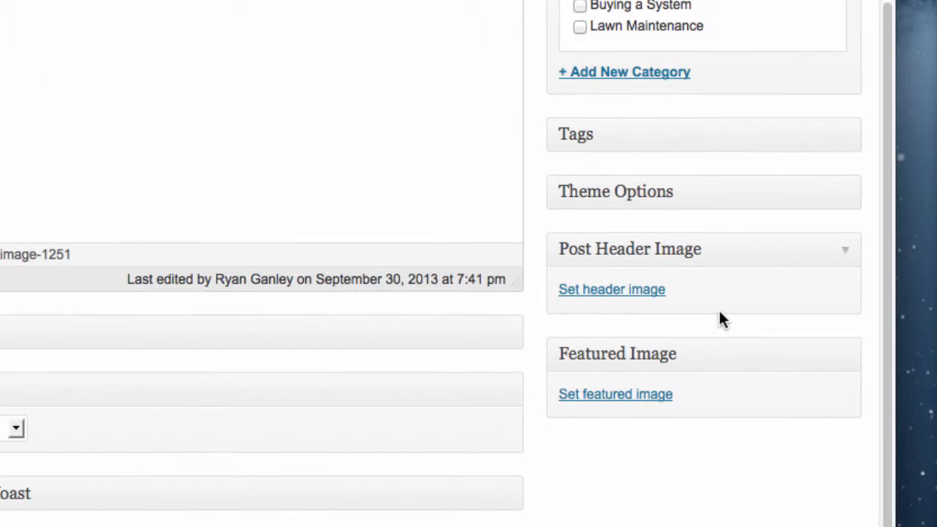
scroll(719, 310, "up", 7)
scroll(718, 315, "down", 4)
scroll(718, 315, "up", 10)
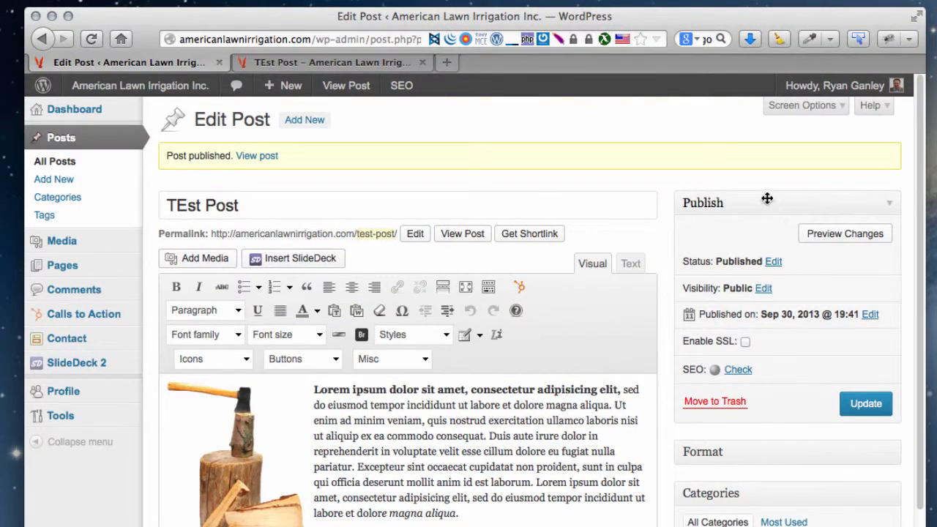
Step: Expand the Format box of the post, collapsing and reopening the Publish box
left_click(767, 198)
left_click(778, 234)
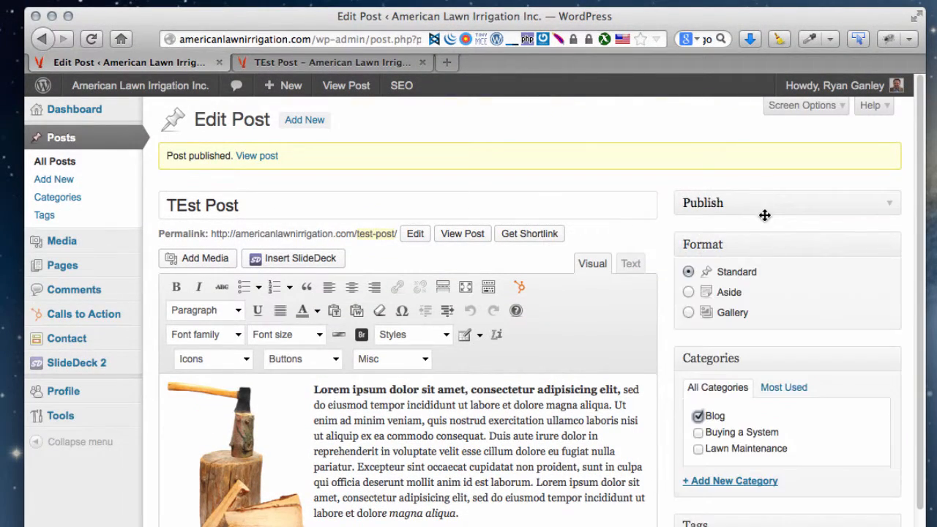
left_click(764, 204)
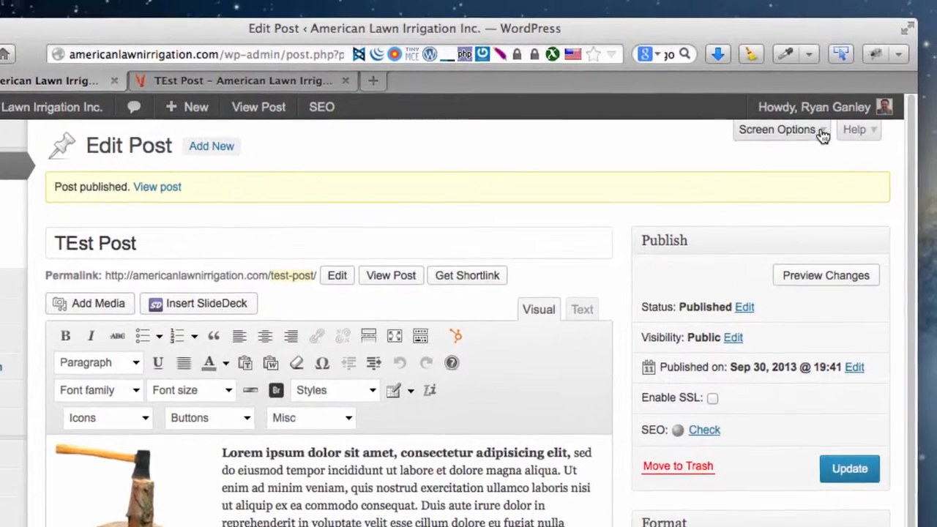
Step: Hide the Format, Categories, Tags, Featured Image, Theme Options and Post Header Image boxes from the post editing screen
left_click(834, 107)
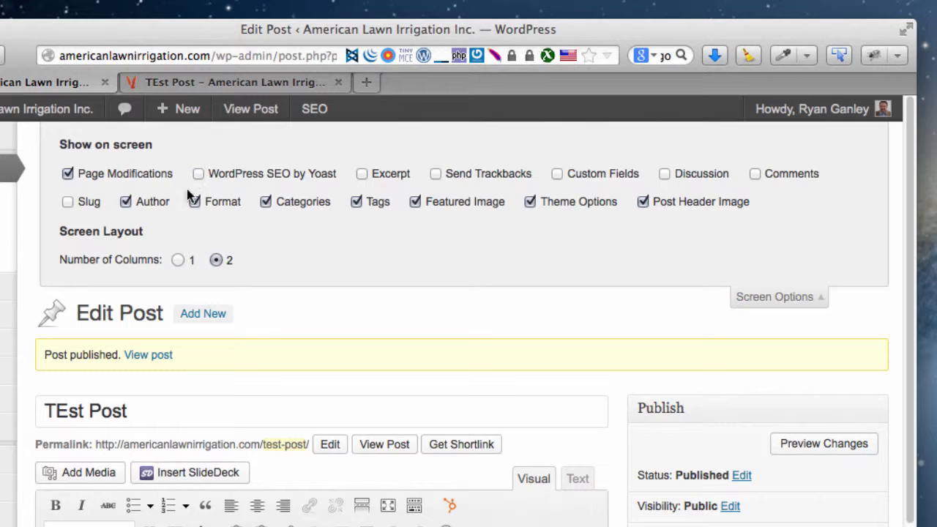
left_click(265, 203)
left_click(353, 203)
left_click(415, 203)
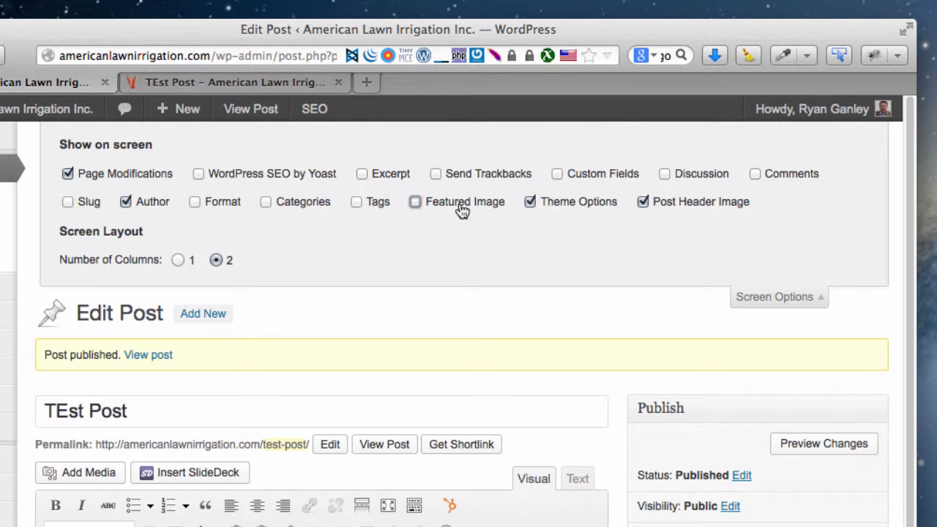
left_click(529, 203)
scroll(647, 284, "down", 3)
scroll(648, 283, "up", 3)
left_click(643, 201)
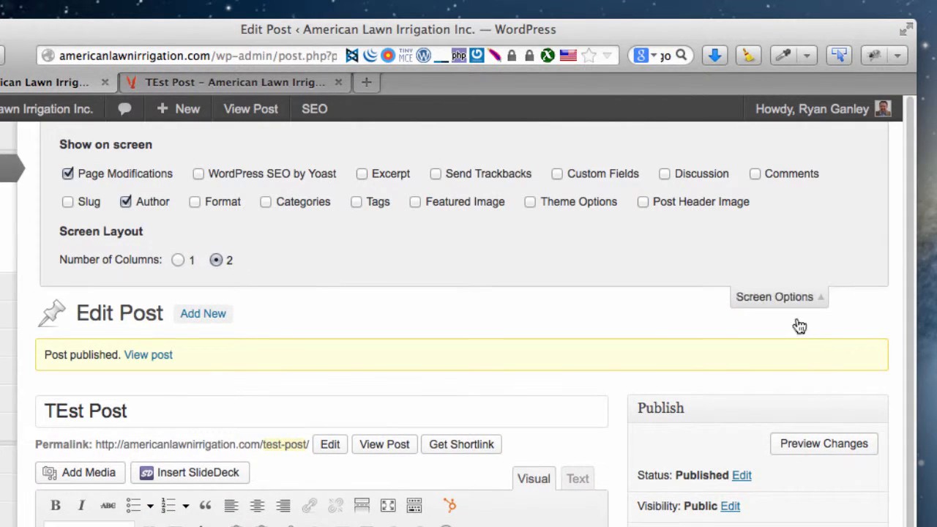
left_click(791, 298)
scroll(790, 505, "down", 5)
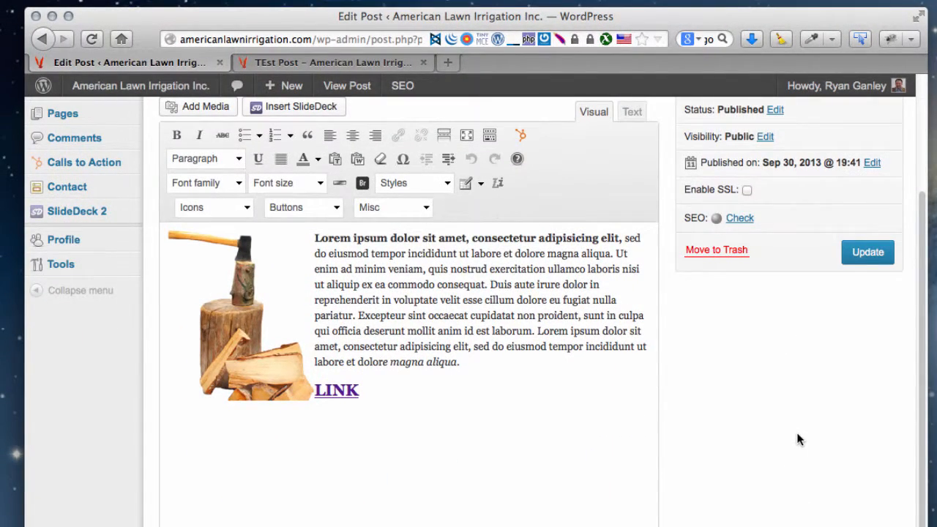
scroll(797, 439, "up", 4)
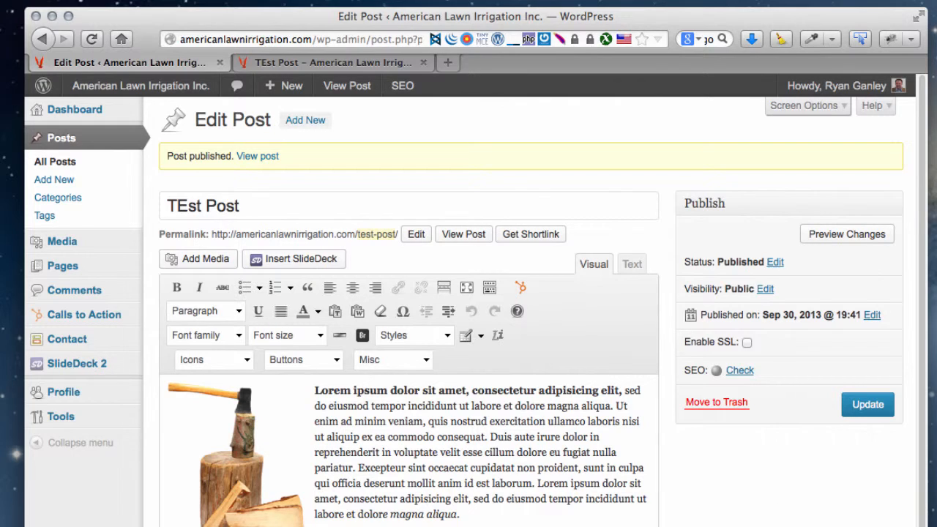
Step: Update the test post and open it from the live site's Blog page
left_click(869, 414)
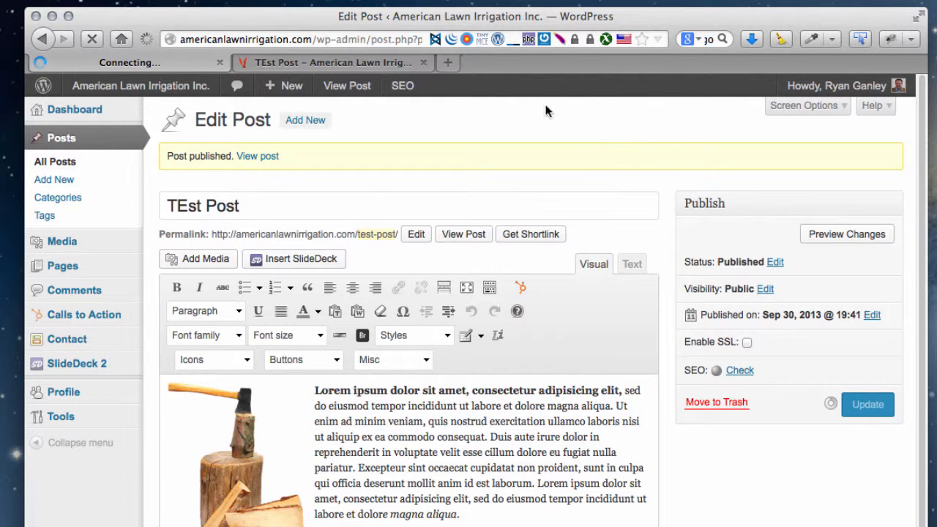
left_click(304, 64)
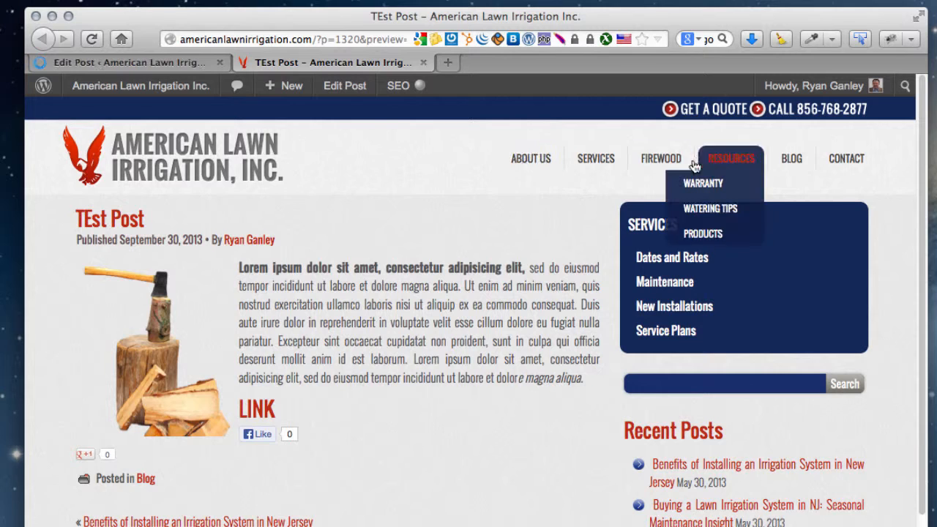
left_click(790, 166)
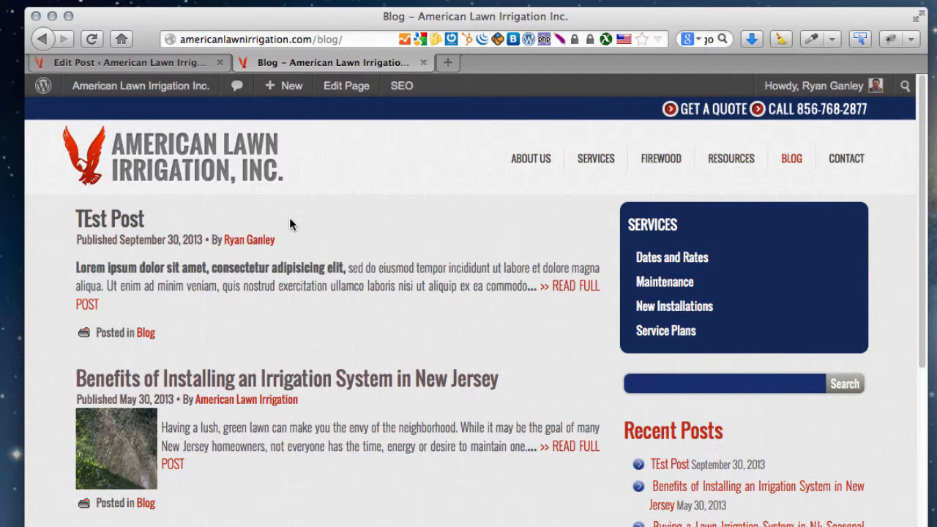
left_click(108, 224)
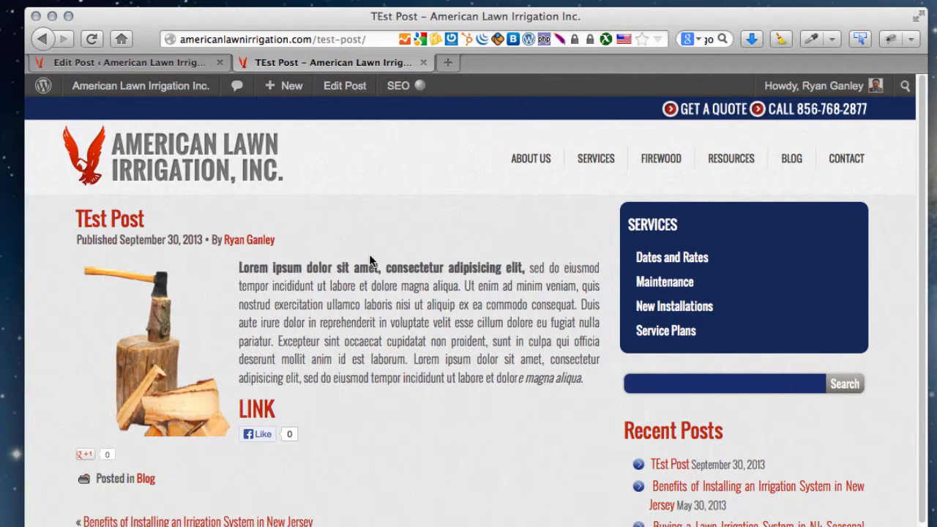
Step: Reopen the live test post for editing and insert "D DFDF" into the word "ipsum" in its opening line
left_click(348, 87)
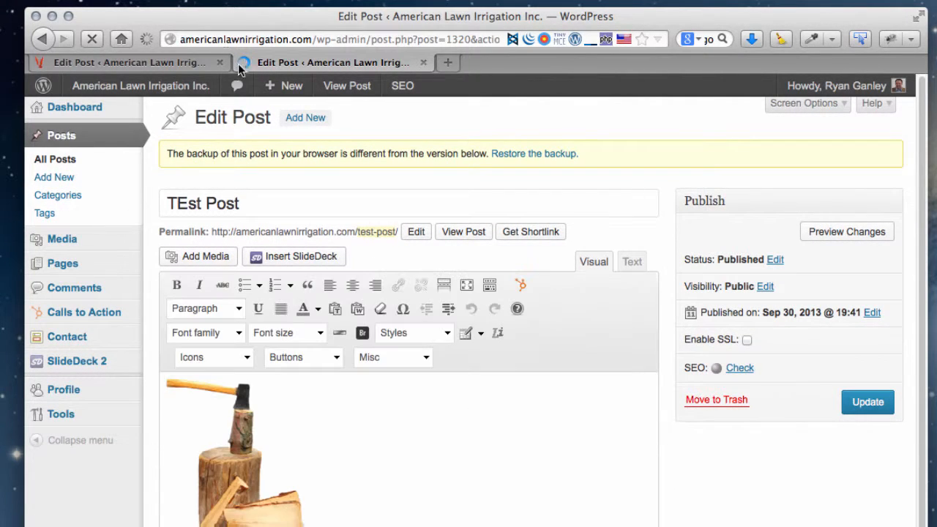
left_click(376, 388)
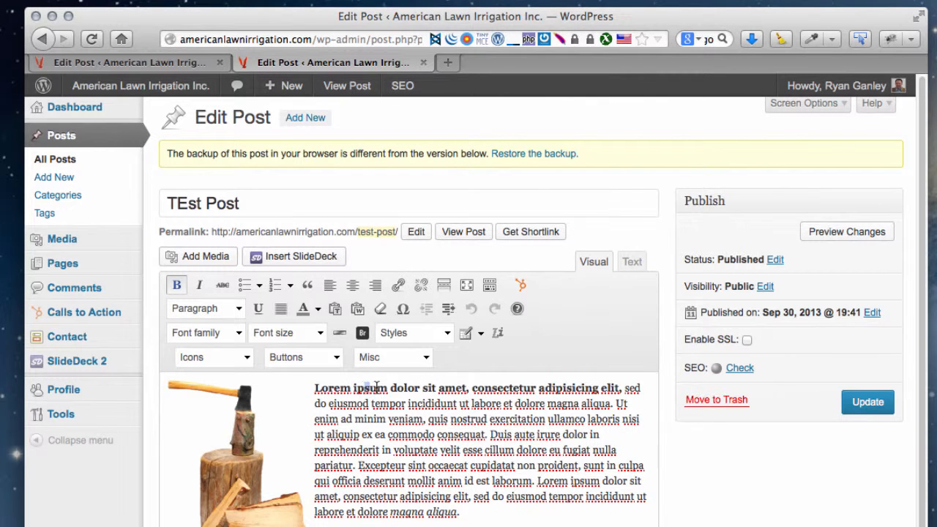
type("D DFDF")
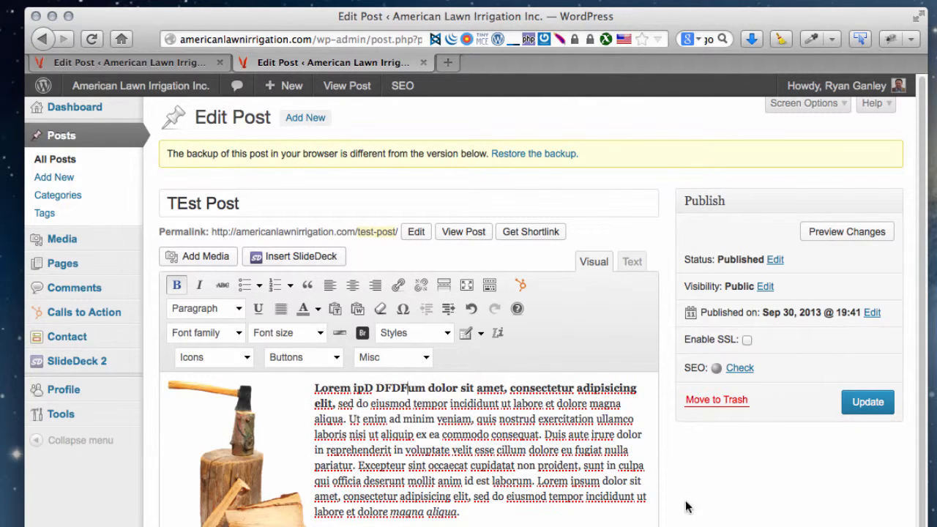
scroll(725, 504, "down", 5)
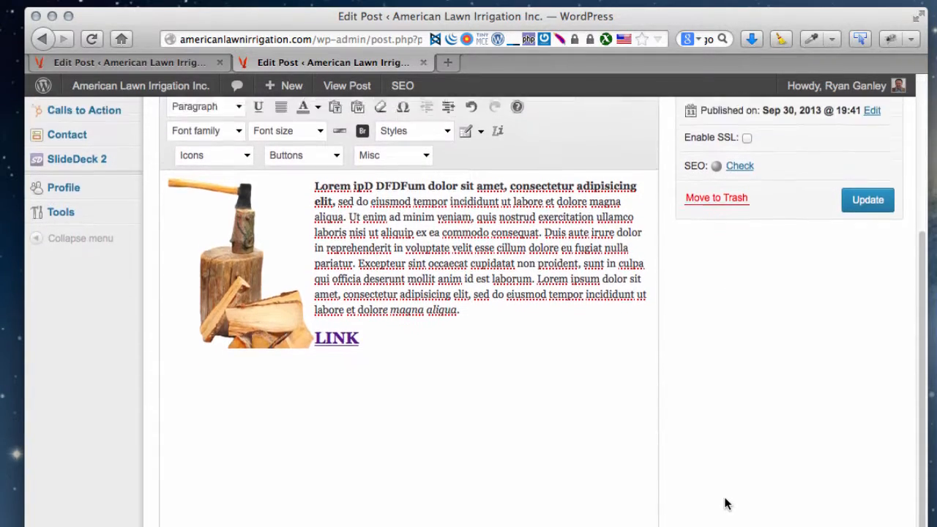
scroll(725, 503, "up", 5)
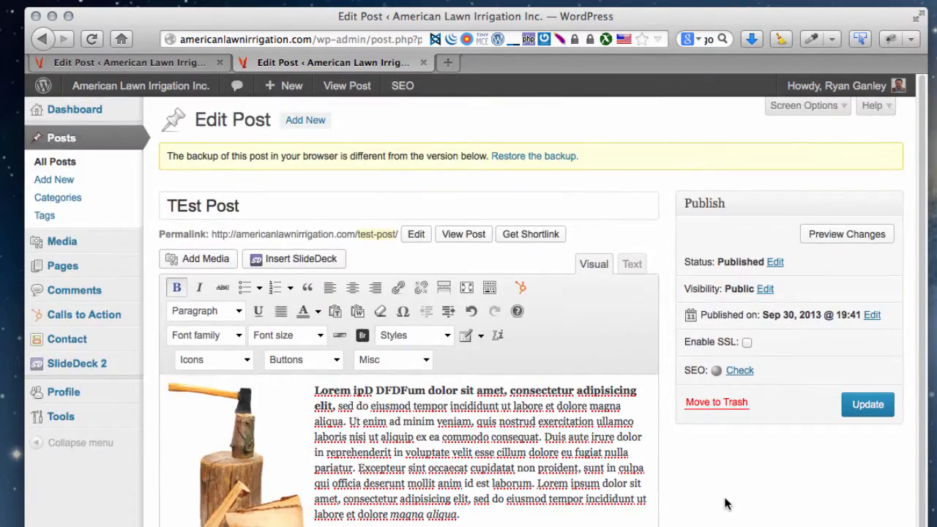
Step: Review the available authors in the post's Author box without changing the selection
scroll(725, 503, "down", 10)
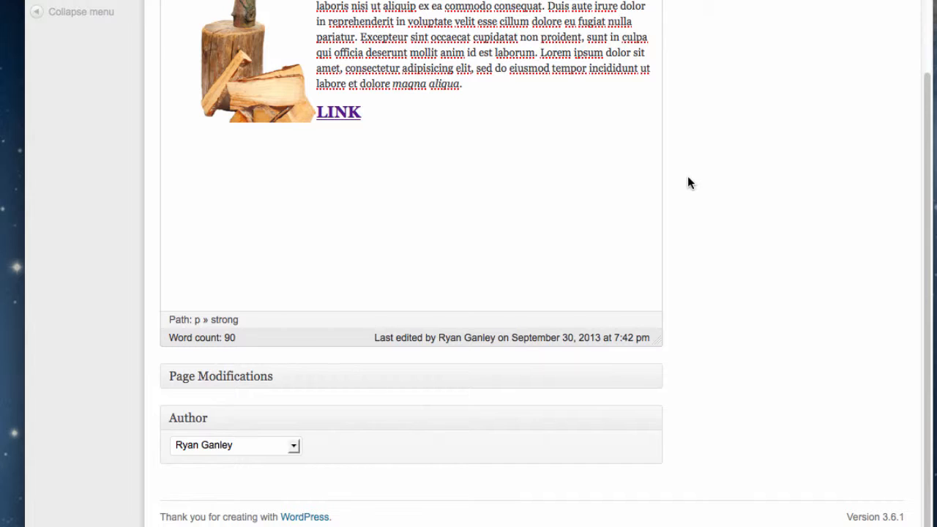
left_click(283, 444)
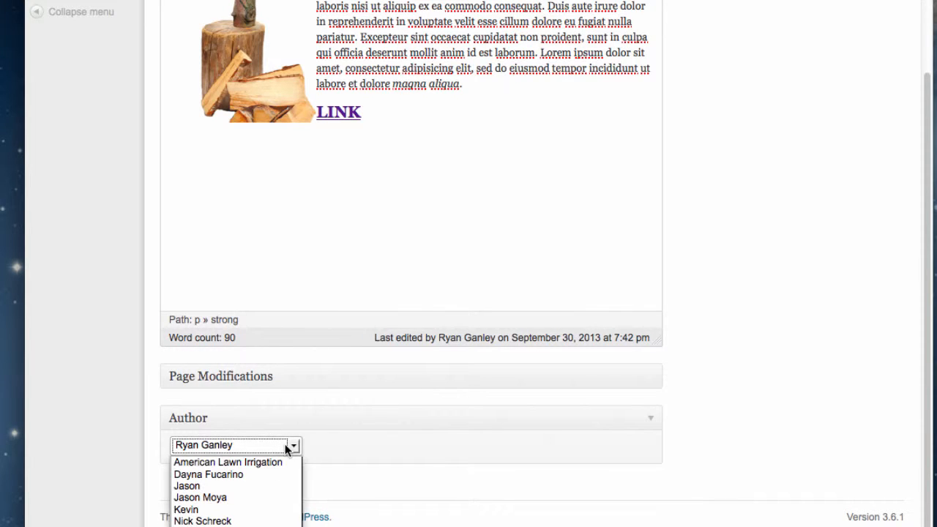
left_click(284, 443)
left_click(282, 445)
left_click(776, 292)
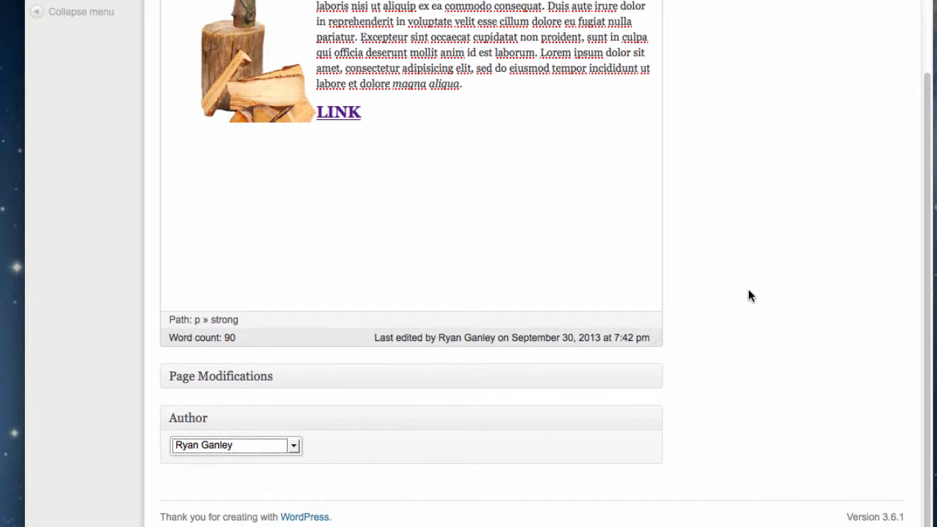
Step: Set the post's publish date to 10-Oct 30, 2013 @ 19:41, checking the month choices first
scroll(673, 382, "up", 5)
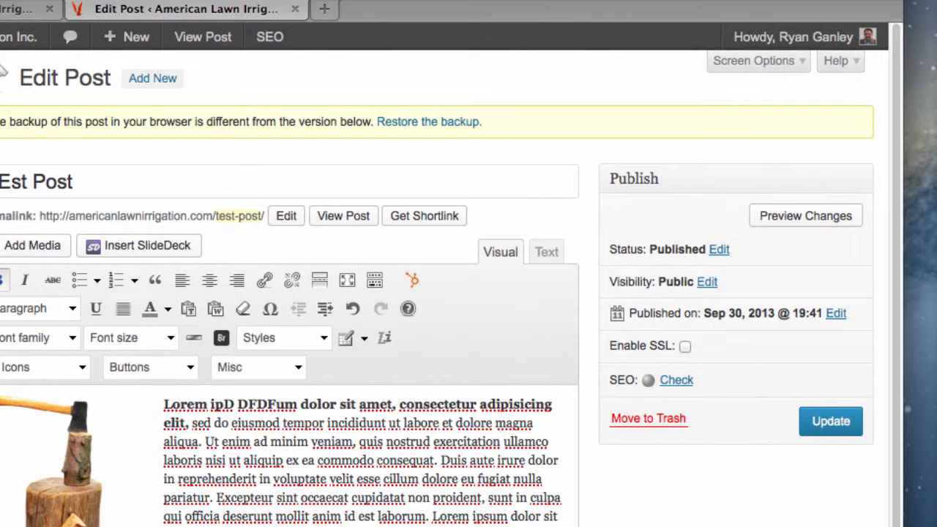
left_click(836, 314)
left_click(667, 337)
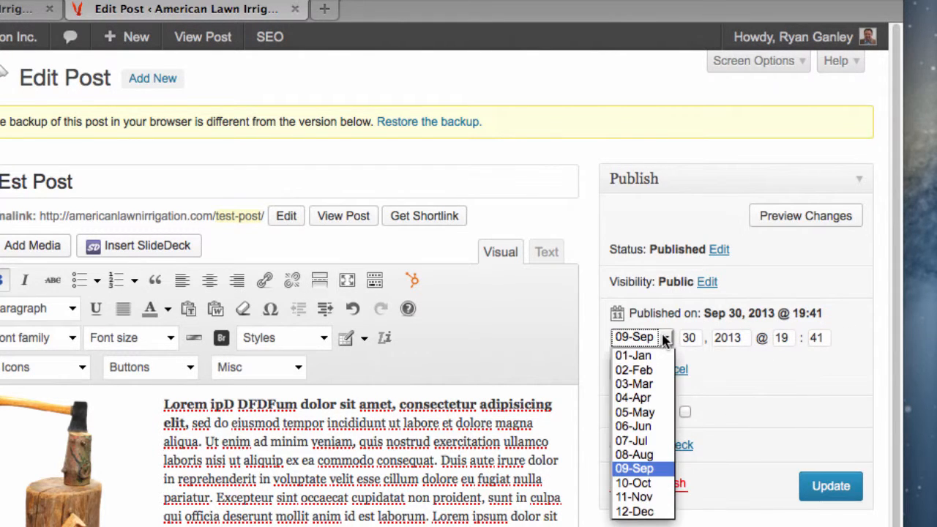
left_click(796, 382)
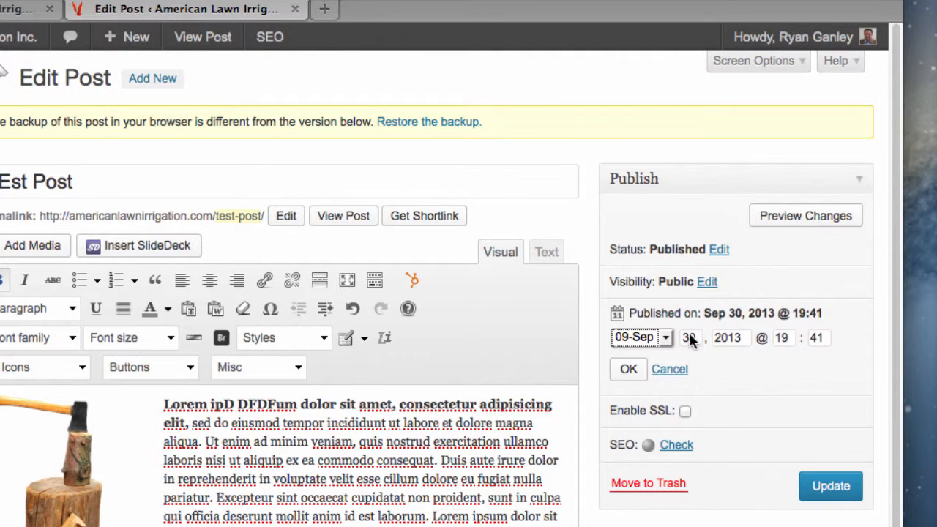
left_click(665, 337)
left_click(652, 484)
left_click(627, 368)
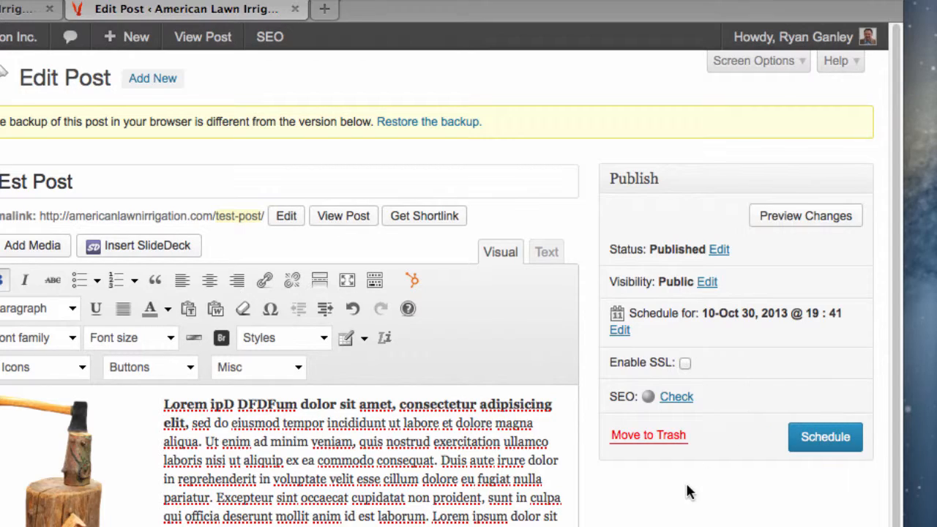
Step: Move the test post to the trash and open the site's Comments section
scroll(451, 285, "down", 2)
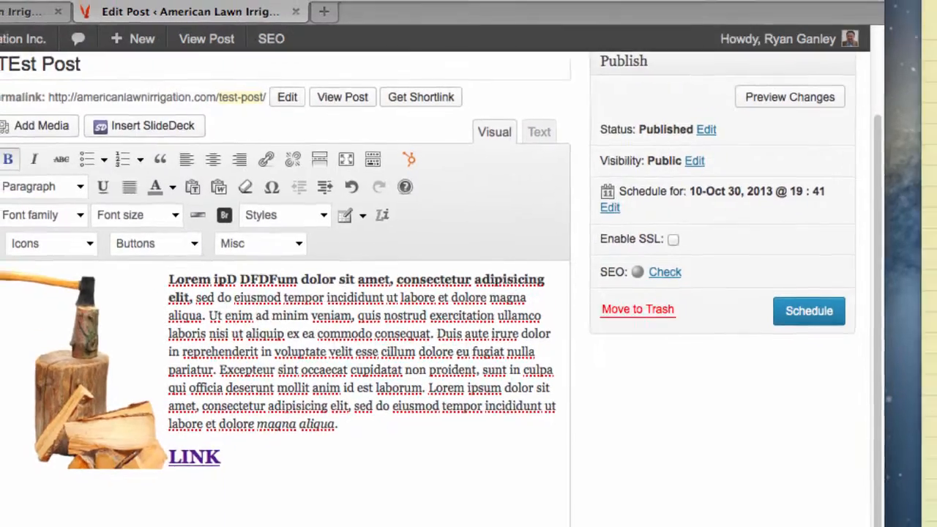
scroll(578, 420, "up", 2)
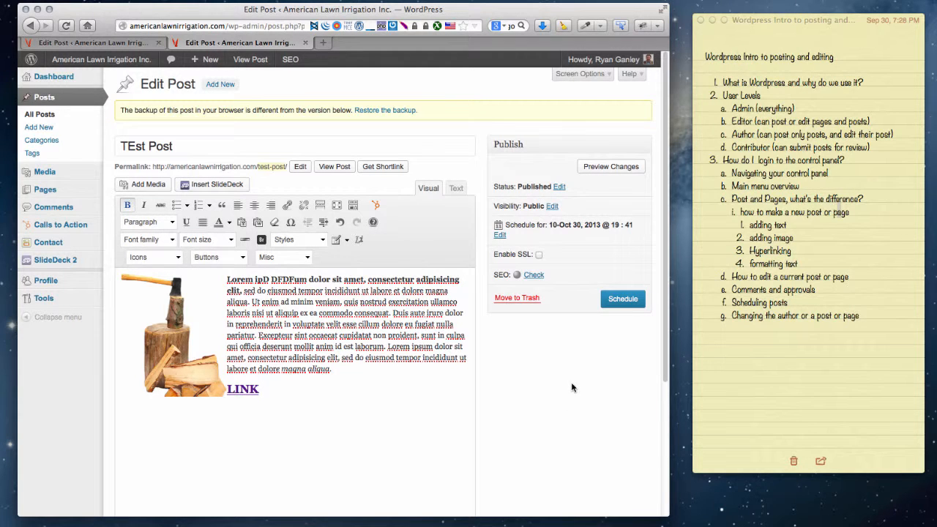
left_click(525, 301)
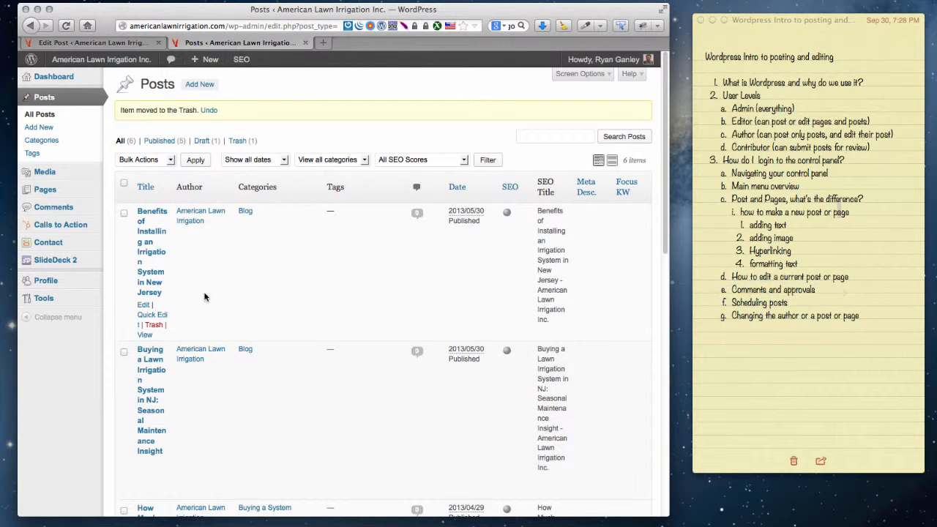
left_click(53, 207)
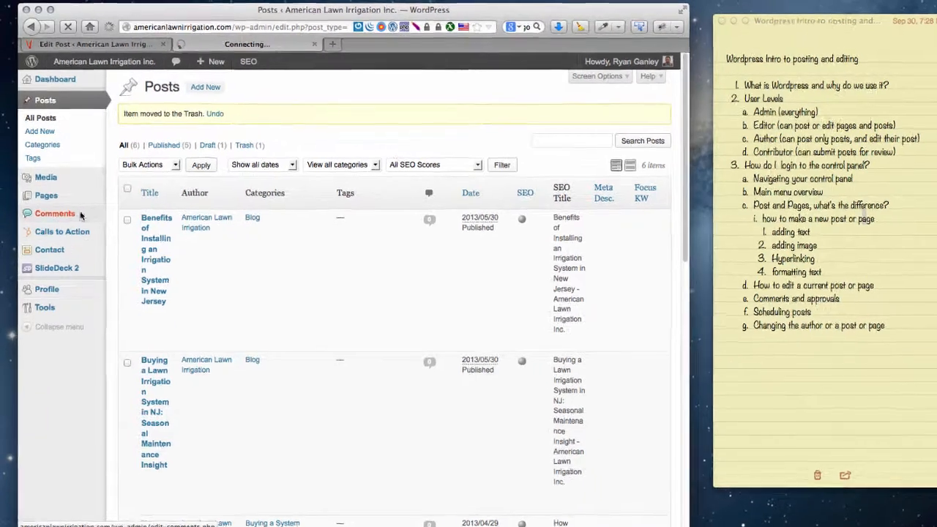